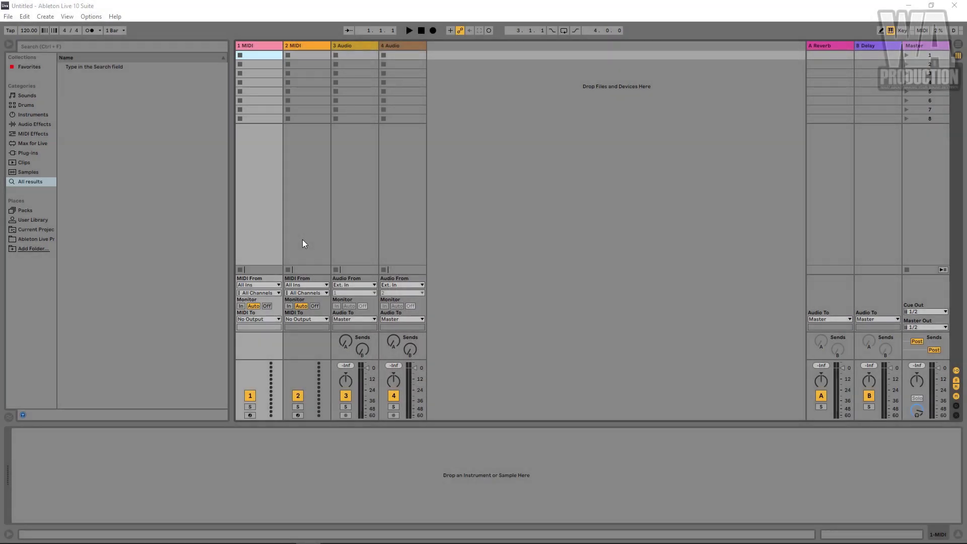
# Step: Collapse the Browser panel so the session tracks get more room
pyautogui.click(10, 44)
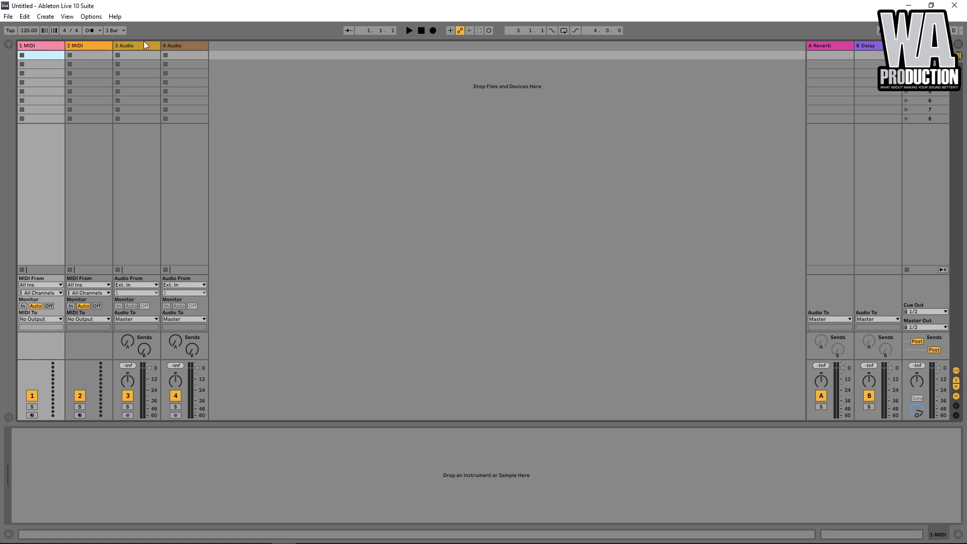
pyautogui.click(28, 46)
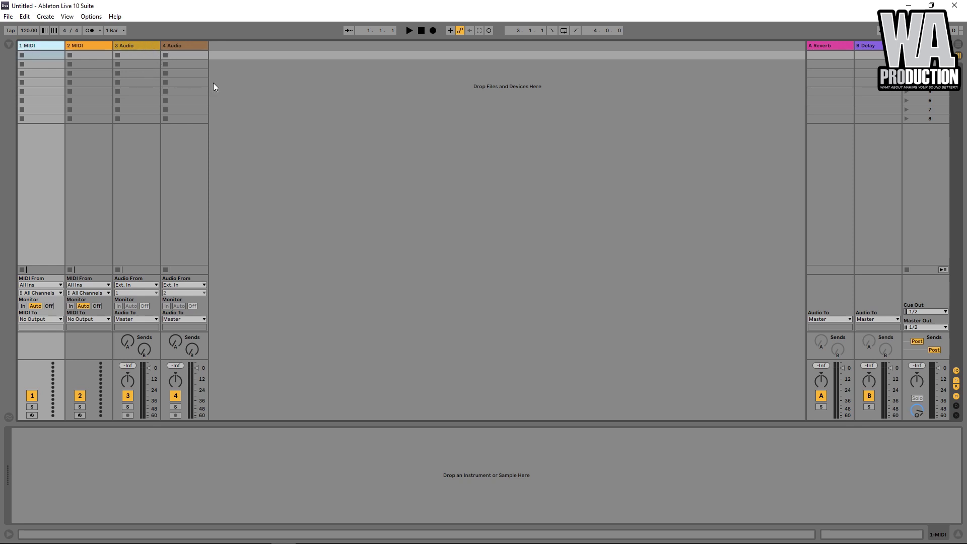
pyautogui.press('Tab')
pyautogui.press('Tab')
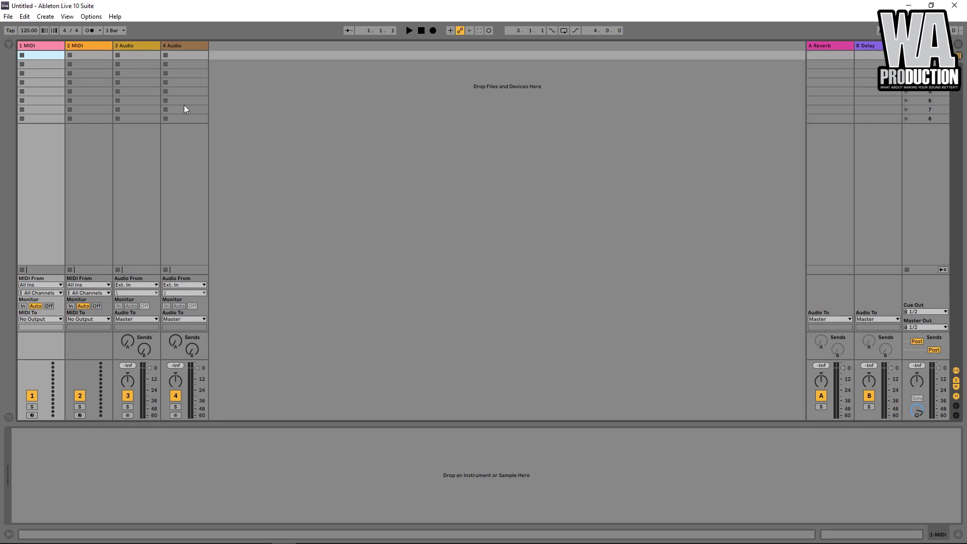
pyautogui.press('Tab')
pyautogui.press('Tab')
pyautogui.press('Tab')
pyautogui.press('Tab')
pyautogui.keyDown('shift'); pyautogui.click(149, 46); pyautogui.keyUp('shift')
pyautogui.click(259, 89)
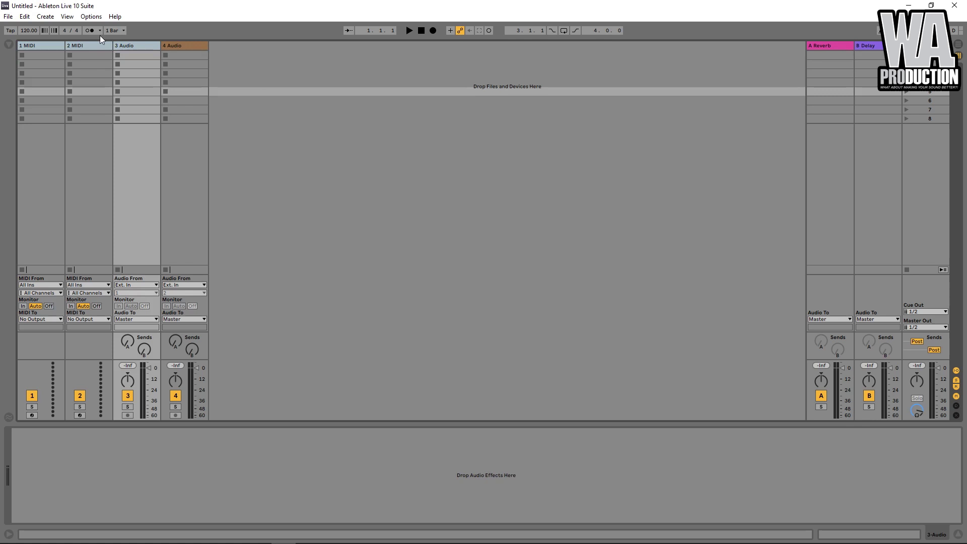
pyautogui.click(146, 46)
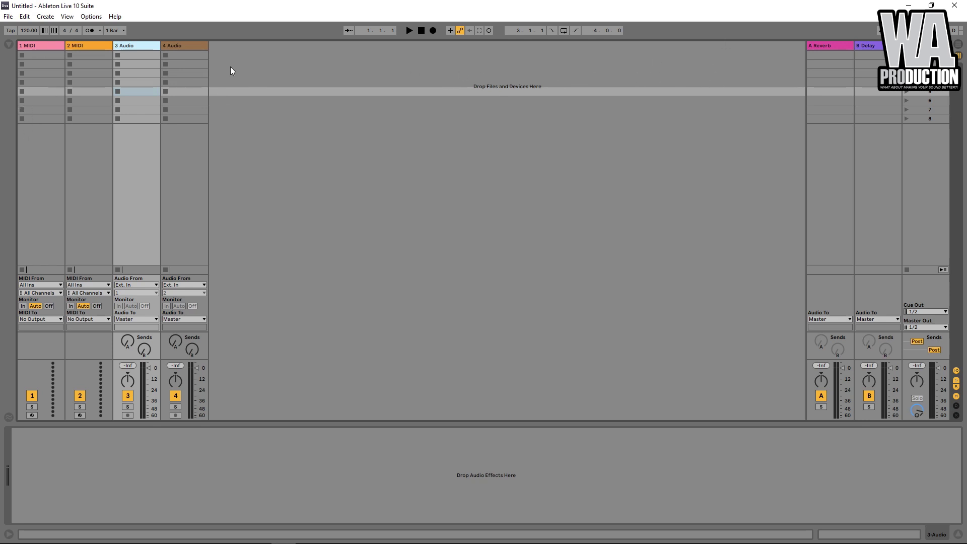
# Step: Delete the first three tracks and duplicate the remaining audio track twice
pyautogui.keyDown('shift'); pyautogui.click(52, 44); pyautogui.keyUp('shift')
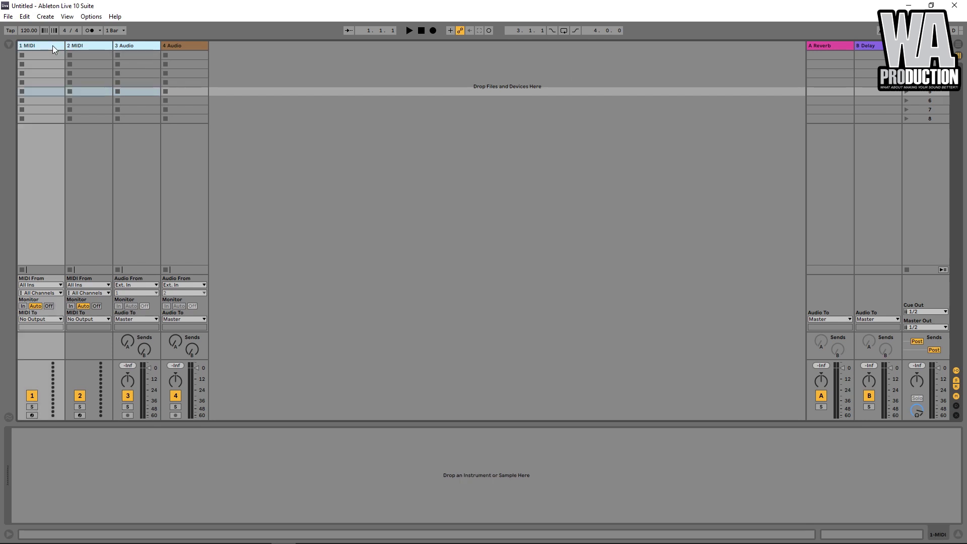
pyautogui.press('Delete')
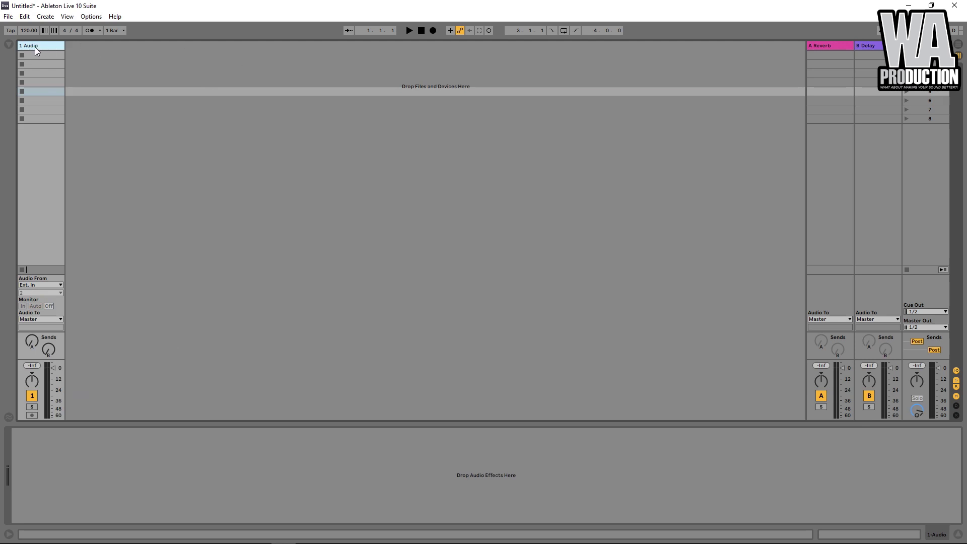
pyautogui.hotkey('ctrl', 'd')
pyautogui.hotkey('ctrl', 'd')
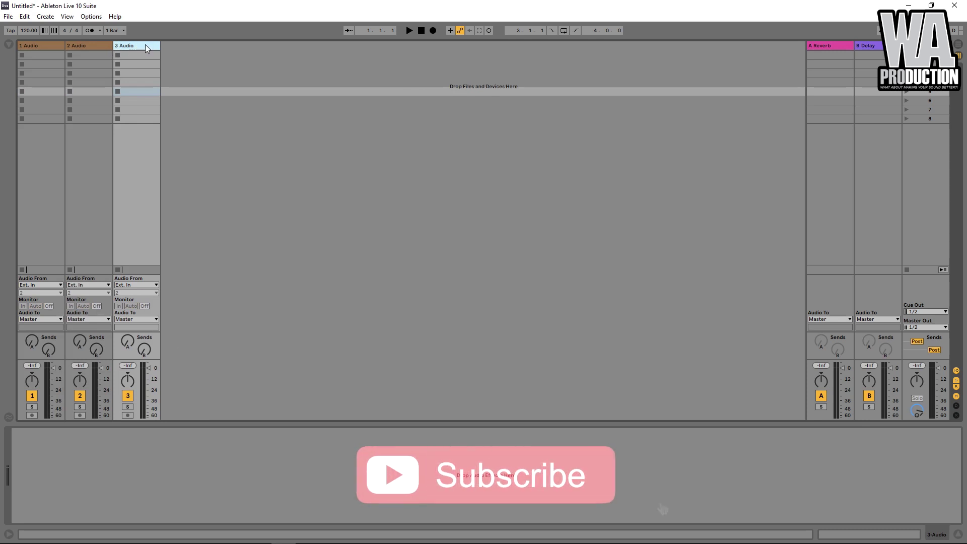
# Step: Insert a new MIDI track after the three audio tracks, then select 1 Audio
pyautogui.click(45, 16)
pyautogui.moveTo(59, 20)
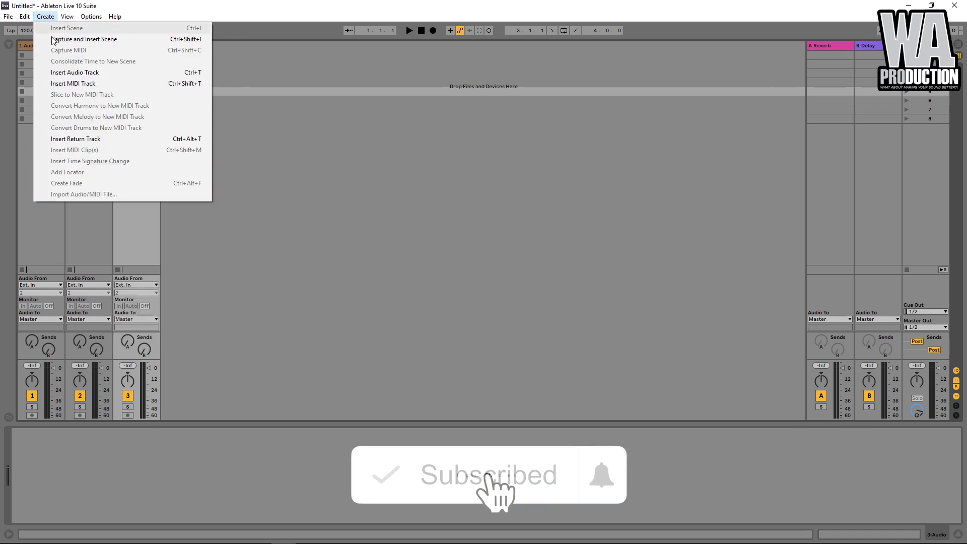
pyautogui.click(76, 80)
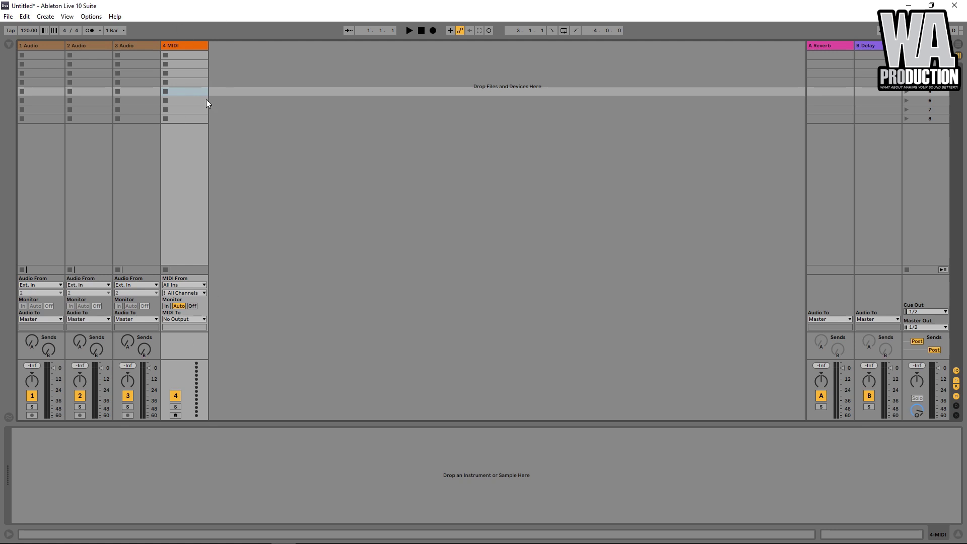
pyautogui.click(33, 45)
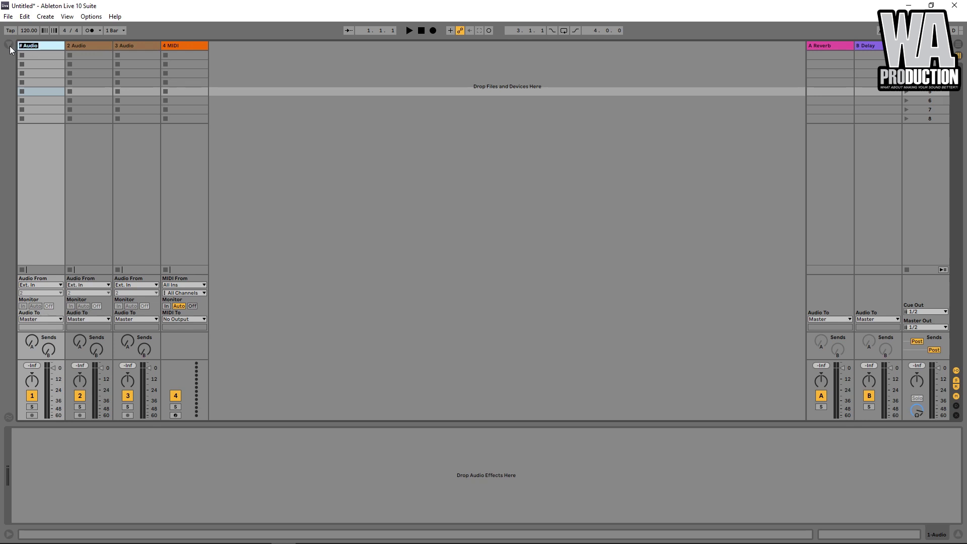
# Step: Name the first two tracks DRUM and PERC
pyautogui.write('DRUM')
pyautogui.press('Tab')
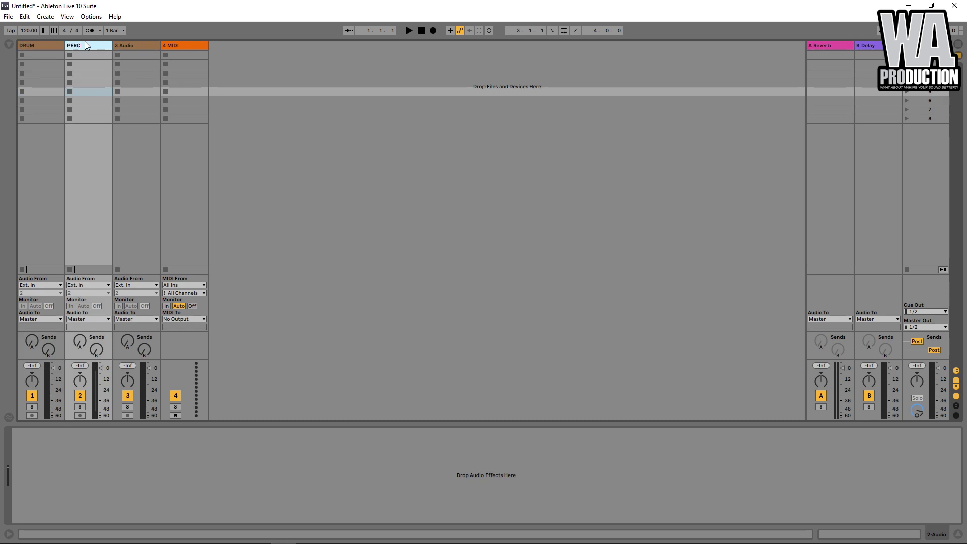
pyautogui.write('PERC')
pyautogui.press('Tab')
# Step: Name tracks 3 and 4 BASS / SYNTH and INSTRUMENT RACK, widening the last header to fit
pyautogui.write('BASS / SYNTH')
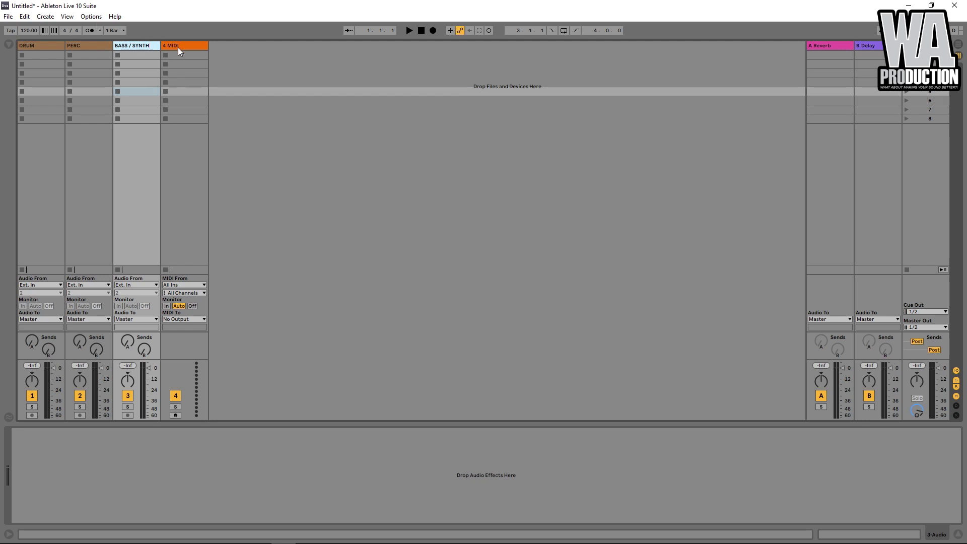
pyautogui.press('Tab')
pyautogui.write('INSTRUMENT')
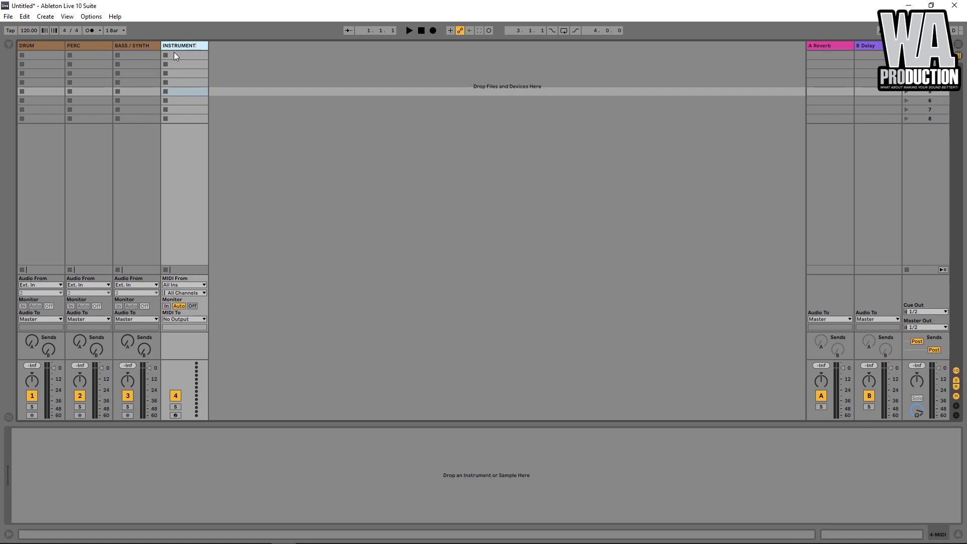
pyautogui.write(' RACK')
pyautogui.press('Return')
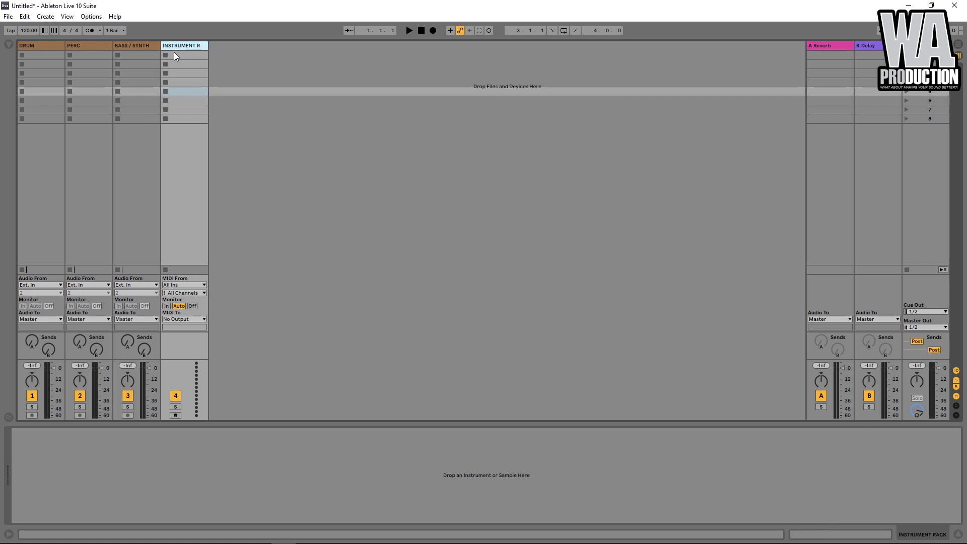
pyautogui.moveTo(207, 46); pyautogui.dragTo(265, 51)
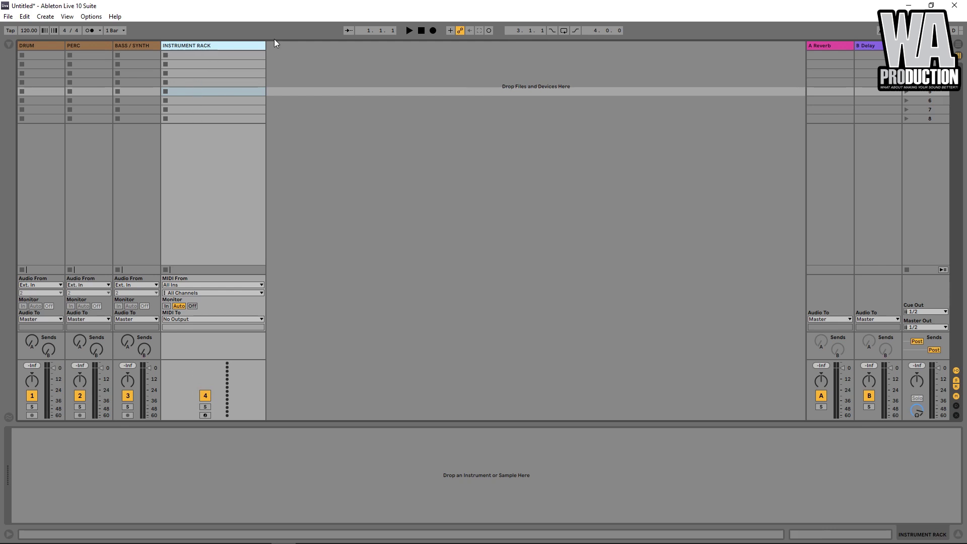
pyautogui.moveTo(262, 48); pyautogui.dragTo(227, 75)
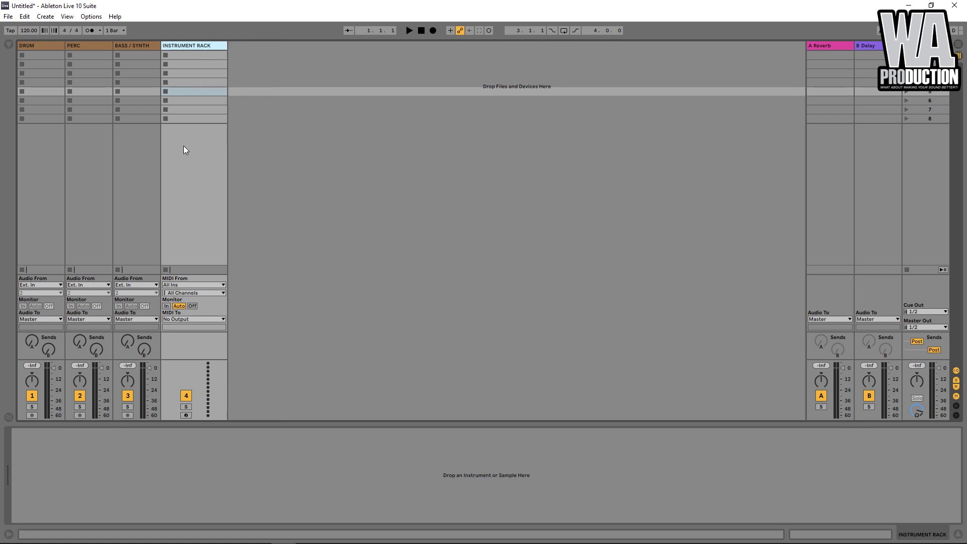
# Step: Colour DRUM, PERC and BASS / SYNTH pink and INSTRUMENT RACK cyan
pyautogui.click(139, 48)
pyautogui.rightClick(40, 46)
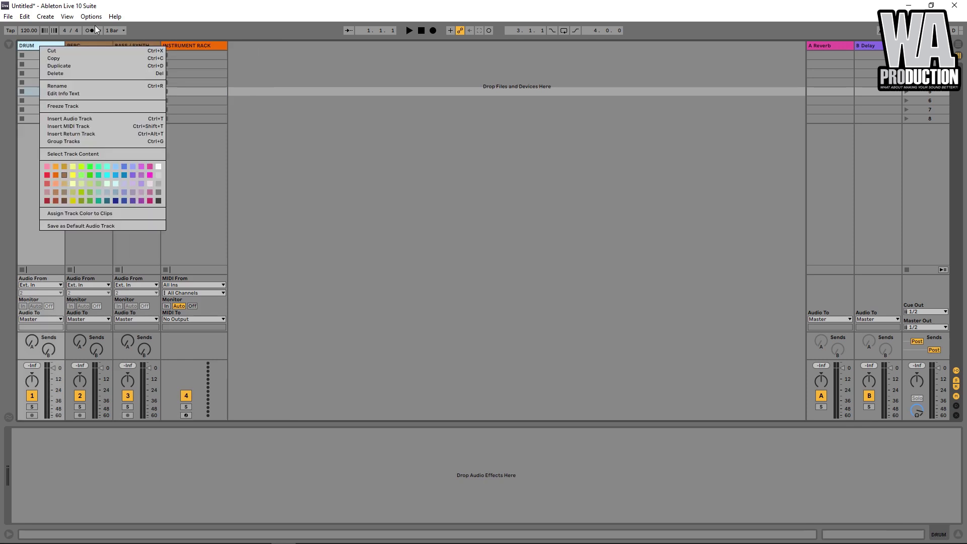
pyautogui.click(91, 45)
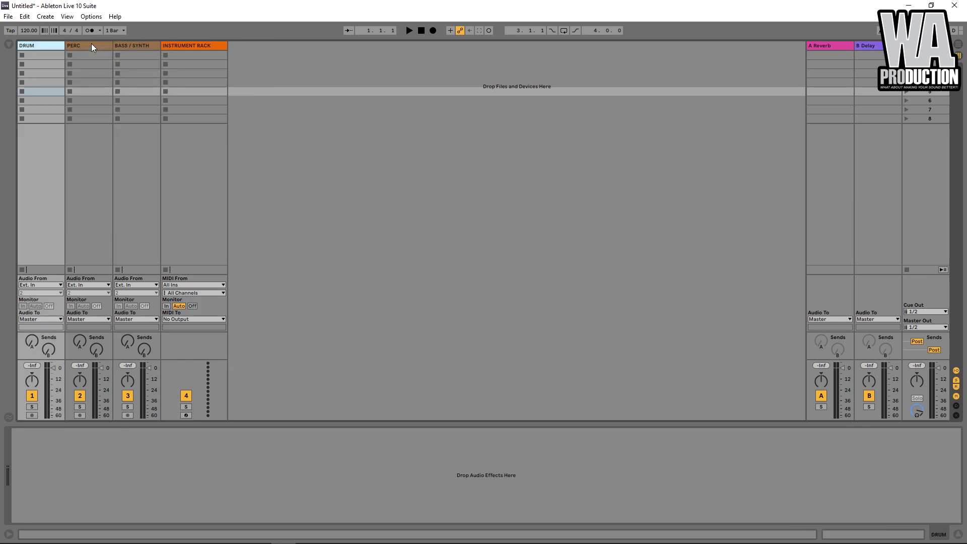
pyautogui.keyDown('shift'); pyautogui.click(140, 45); pyautogui.keyUp('shift')
pyautogui.rightClick(139, 44)
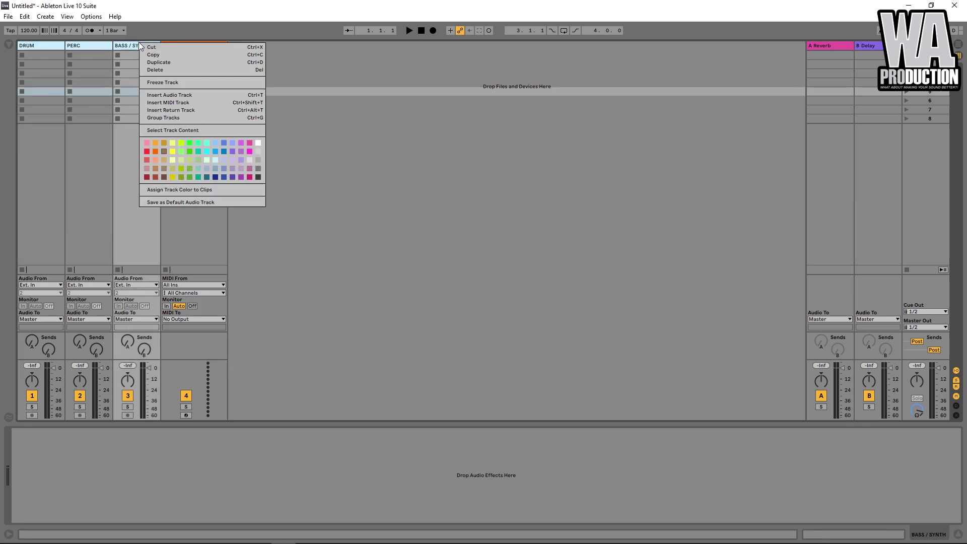
pyautogui.click(146, 143)
pyautogui.rightClick(188, 48)
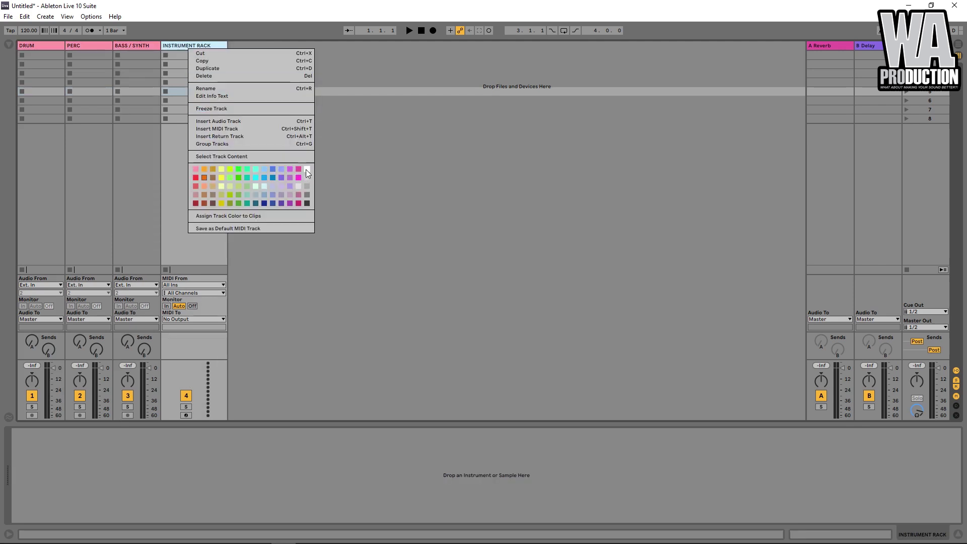
pyautogui.click(265, 170)
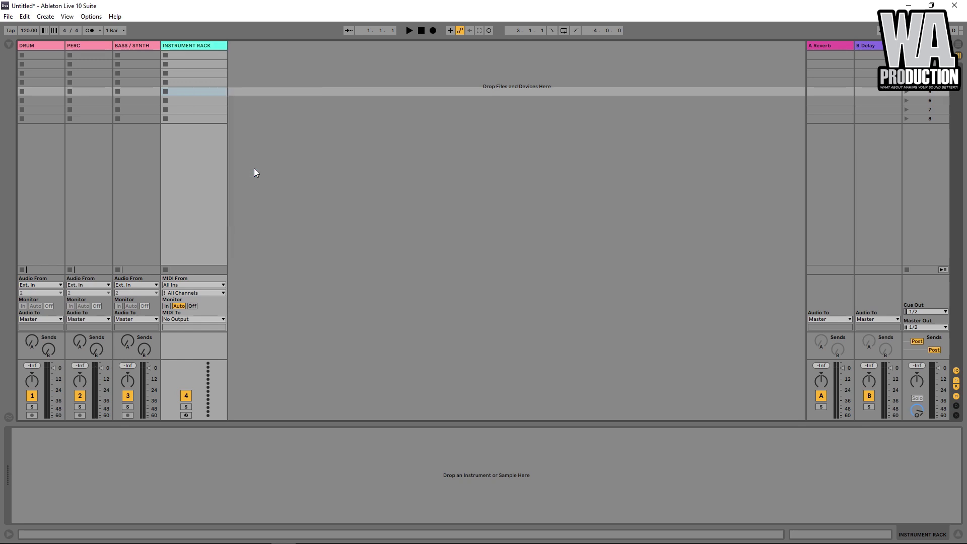
# Step: Hide the Reverb and Delay return tracks with Ctrl+Alt+R and show the browser again
pyautogui.click(827, 46)
pyautogui.click(872, 48)
pyautogui.hotkey('ctrl', 'alt', 'r')
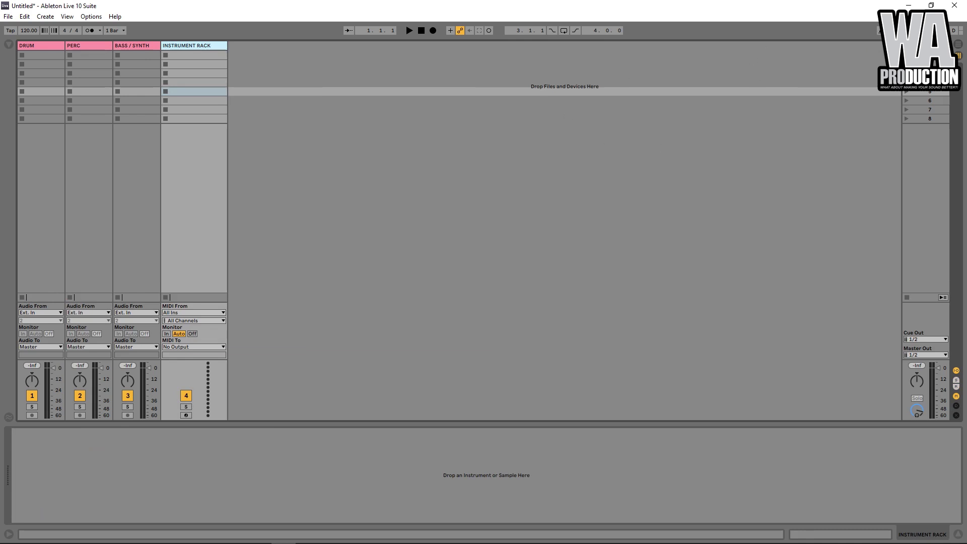
pyautogui.click(11, 43)
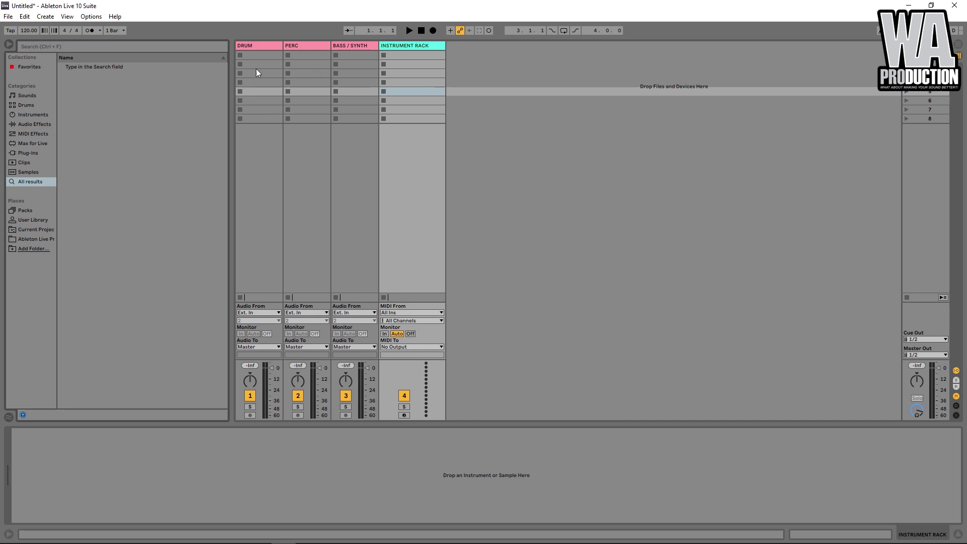
# Step: Open the Record/Warp/Launch page of Preferences
pyautogui.click(316, 46)
pyautogui.click(252, 44)
pyautogui.click(8, 16)
pyautogui.moveTo(91, 17)
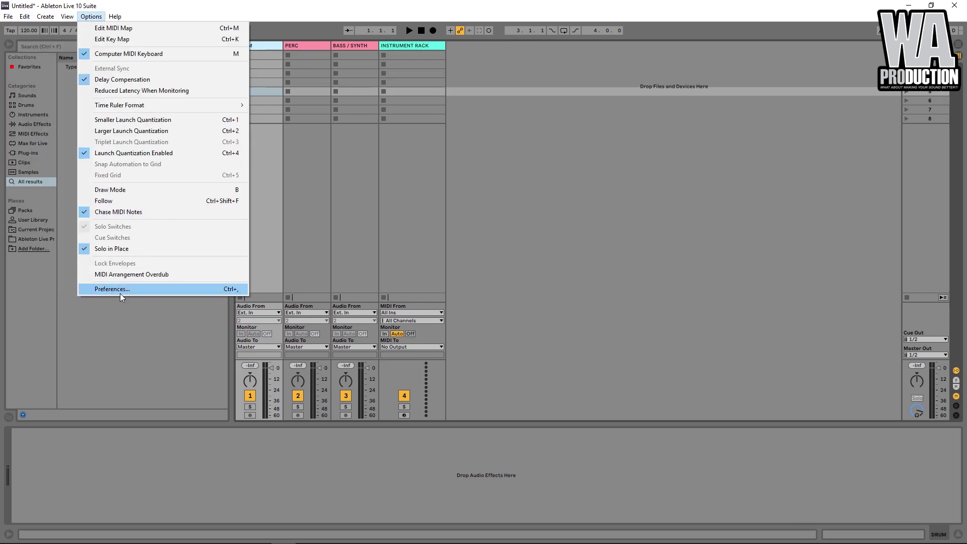
pyautogui.click(8, 16)
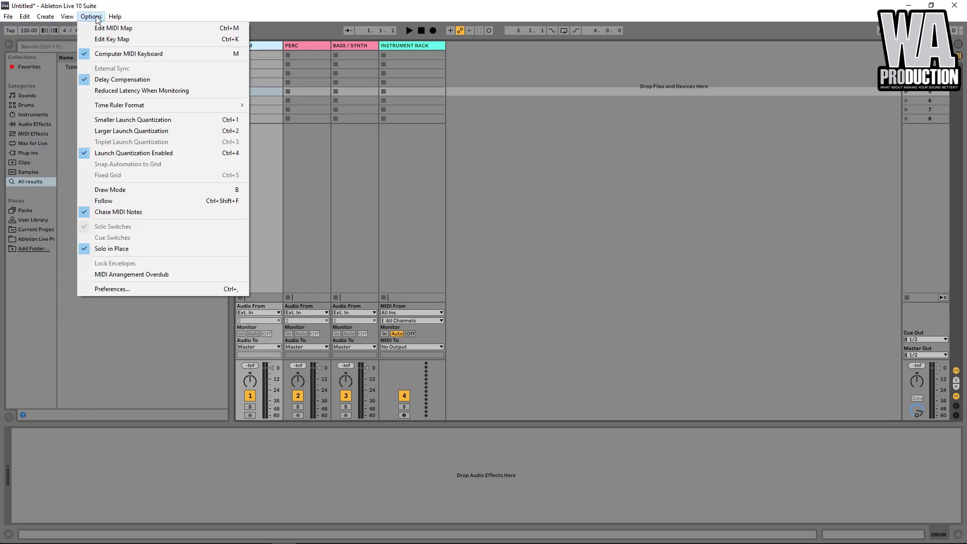
pyautogui.click(91, 17)
pyautogui.click(114, 16)
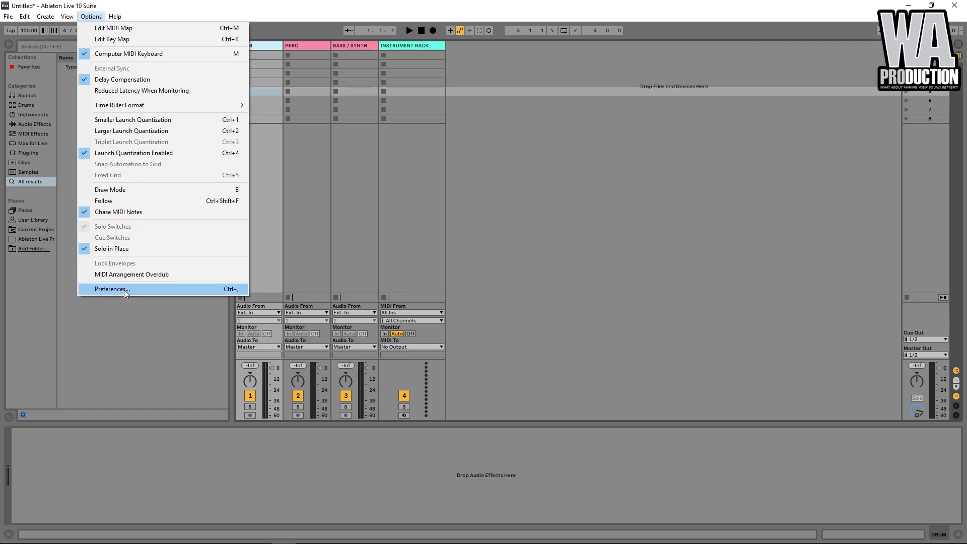
pyautogui.click(124, 289)
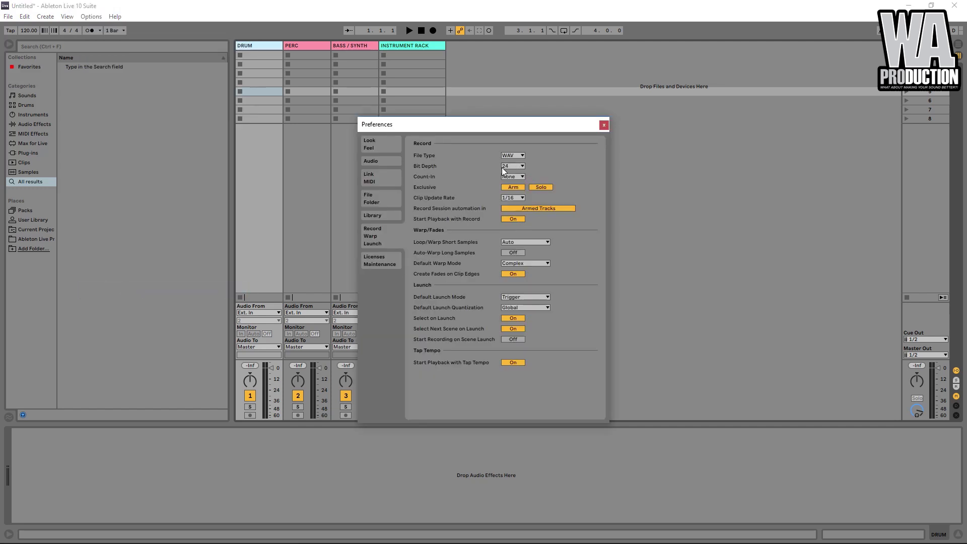
# Step: Set the Default Warp Mode to Complex
pyautogui.click(543, 263)
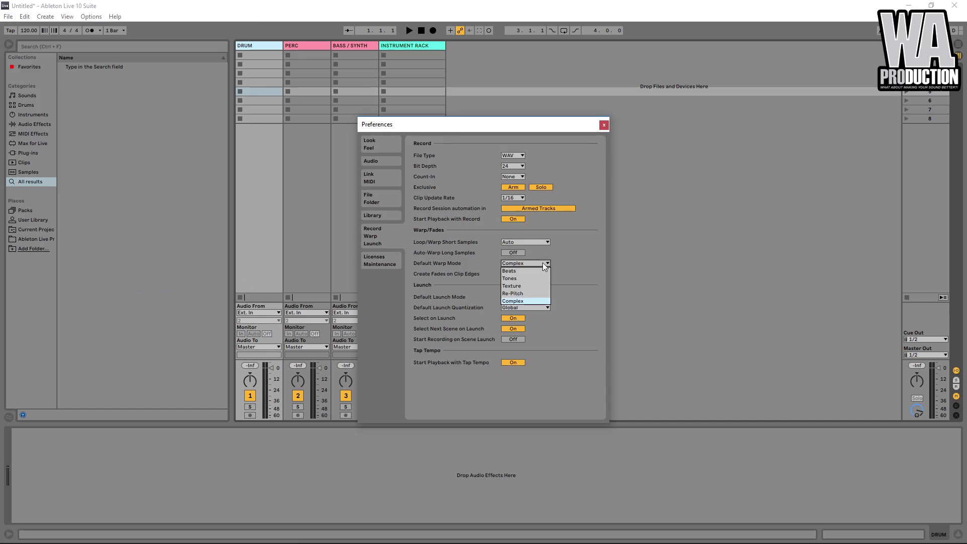
pyautogui.click(533, 301)
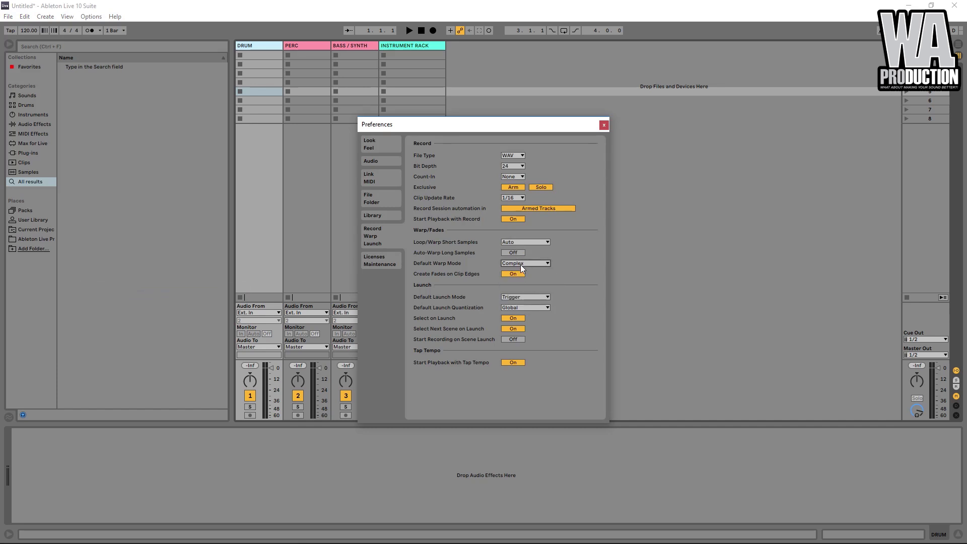
pyautogui.click(521, 263)
pyautogui.click(521, 301)
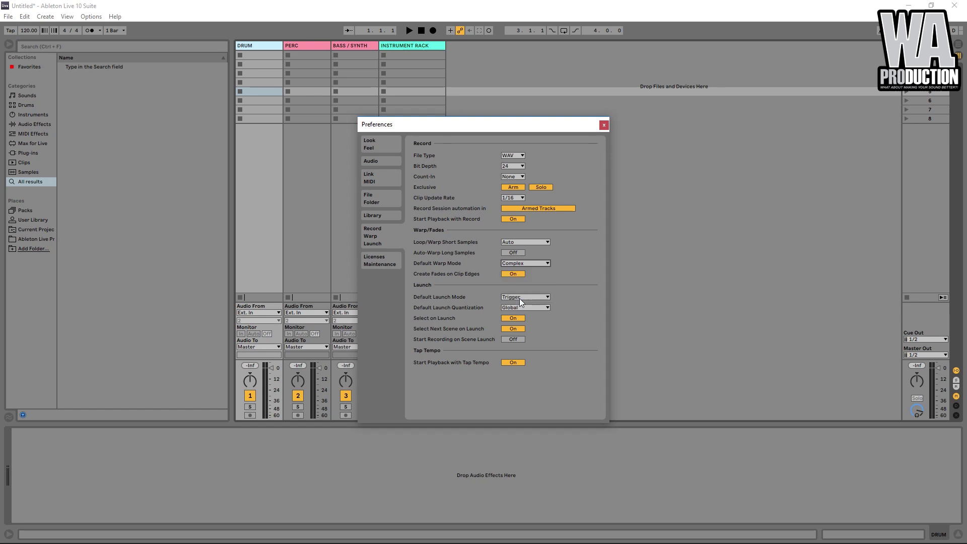
pyautogui.click(530, 264)
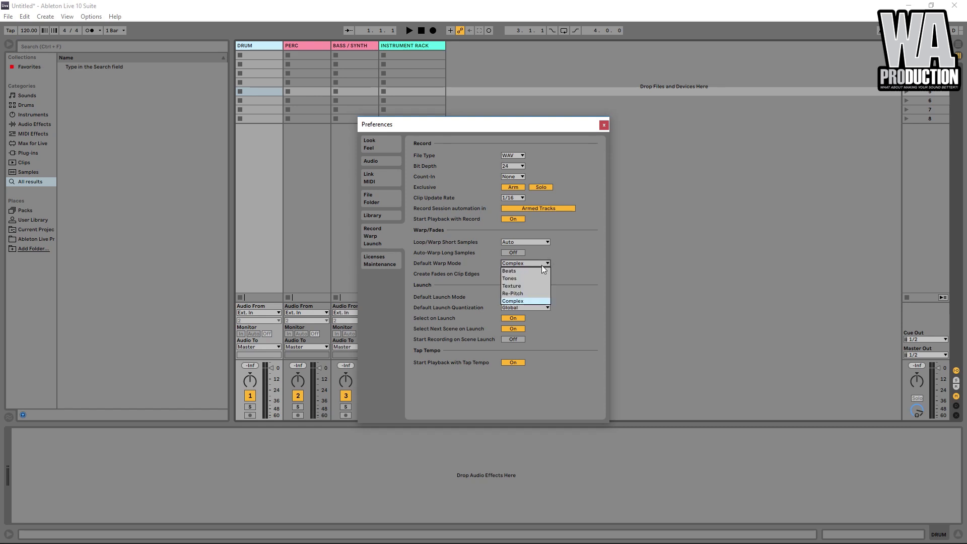
pyautogui.click(521, 303)
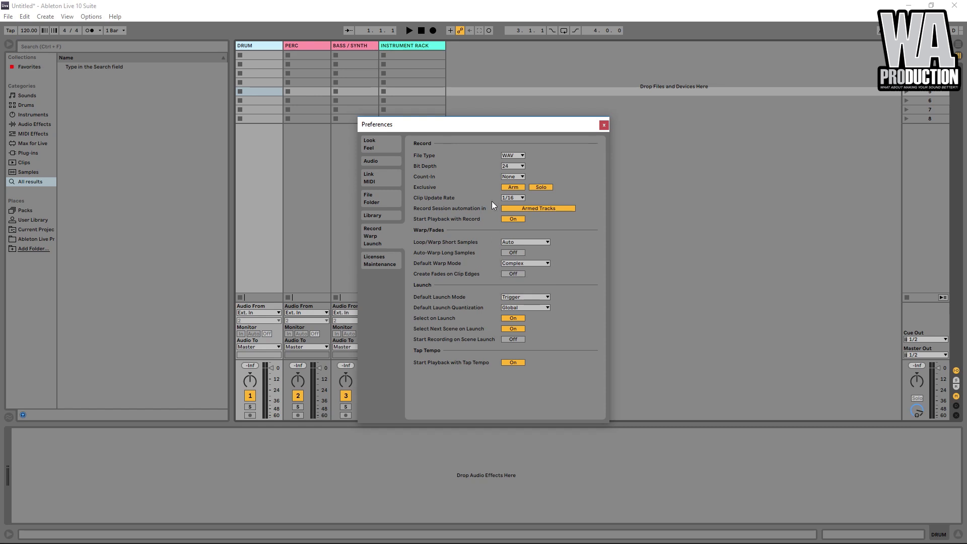
# Step: Close Preferences and expand Tutorials > Live Set 01 > Tutorial 01 Live under the projects place
pyautogui.click(604, 126)
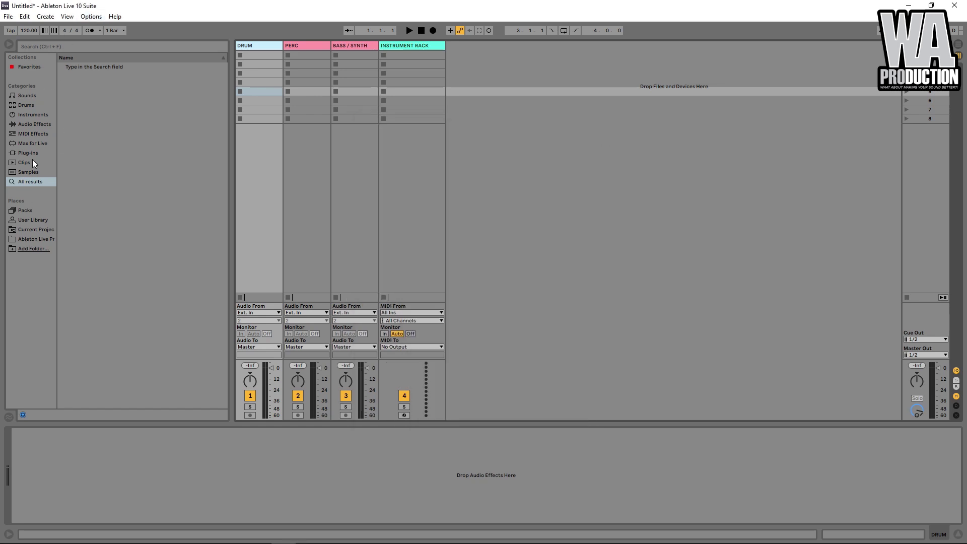
pyautogui.click(44, 238)
pyautogui.click(74, 115)
pyautogui.click(71, 116)
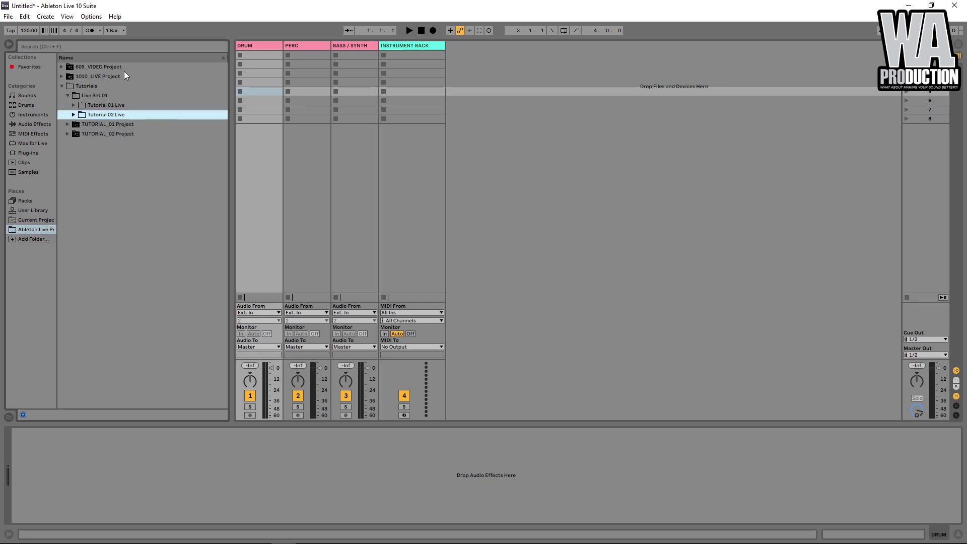
pyautogui.click(61, 88)
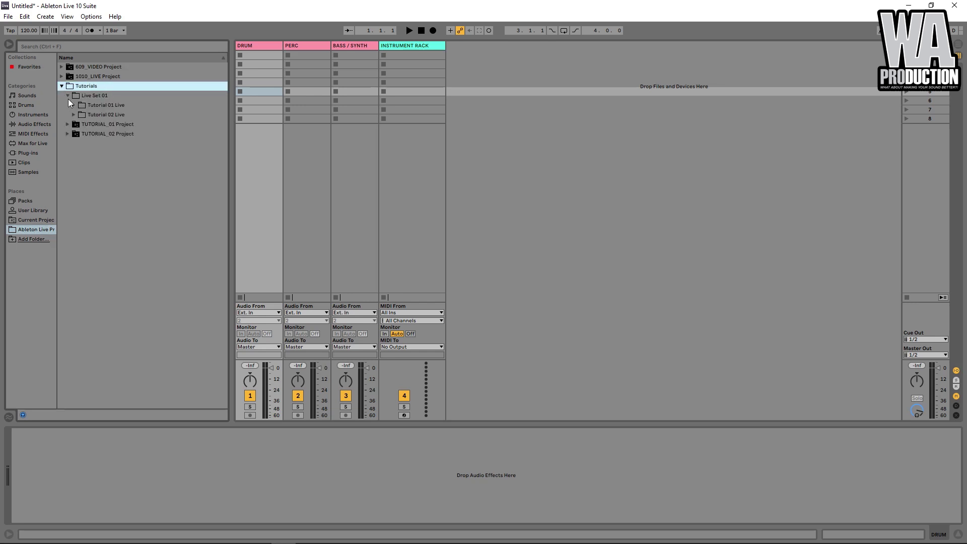
pyautogui.click(80, 96)
pyautogui.click(74, 105)
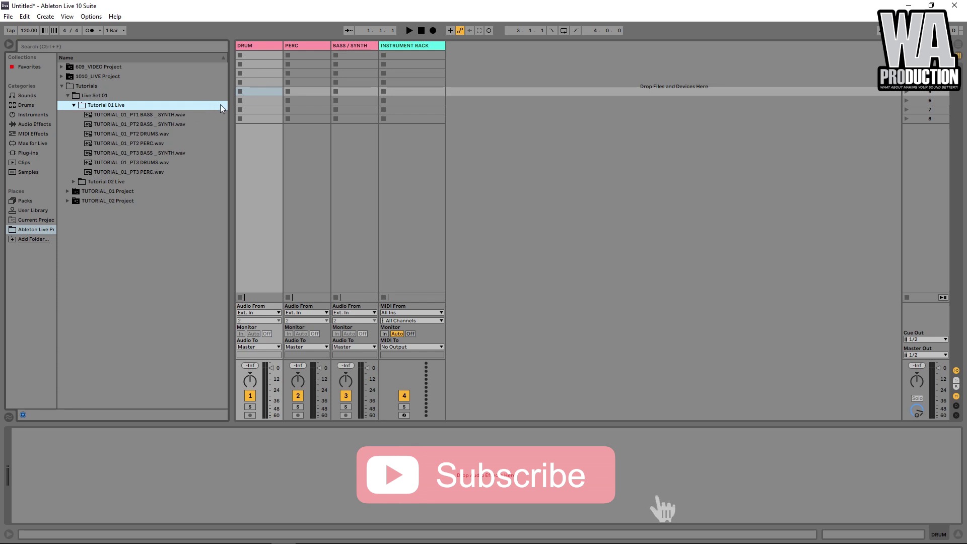
# Step: Drop TUTORIAL_01_PT1 BASS _ SYNTH.wav into BASS / SYNTH slot 1 and show its Clip View
pyautogui.moveTo(231, 104); pyautogui.dragTo(243, 105)
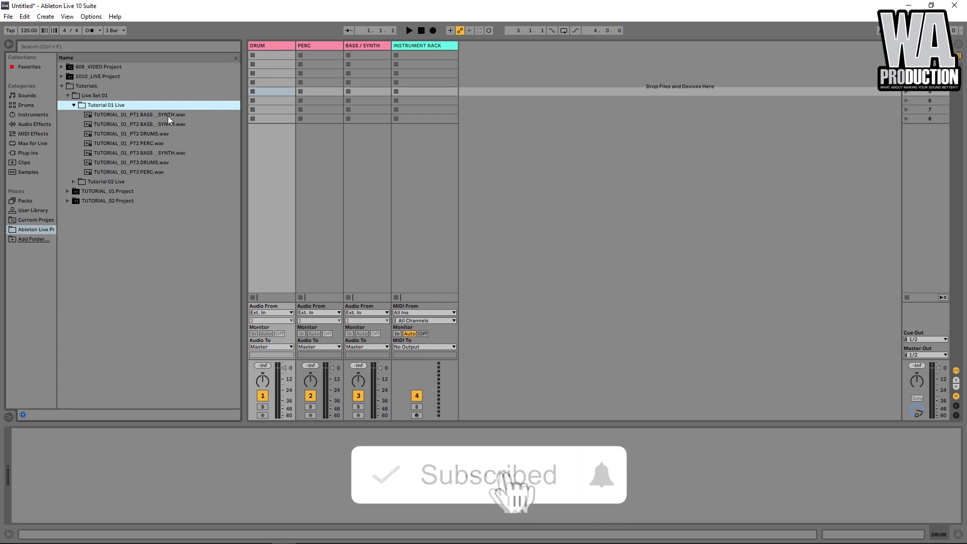
pyautogui.moveTo(168, 116); pyautogui.dragTo(439, 46)
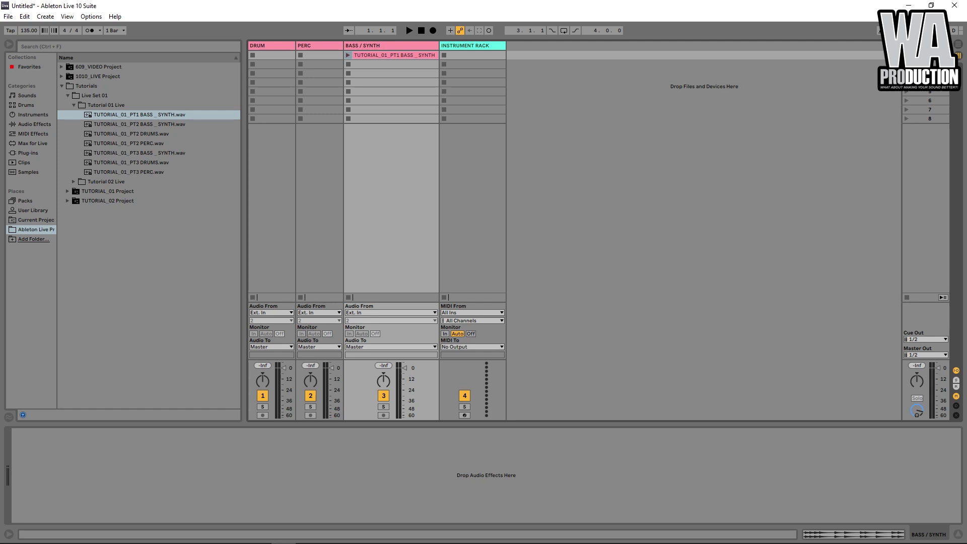
pyautogui.doubleClick(378, 56)
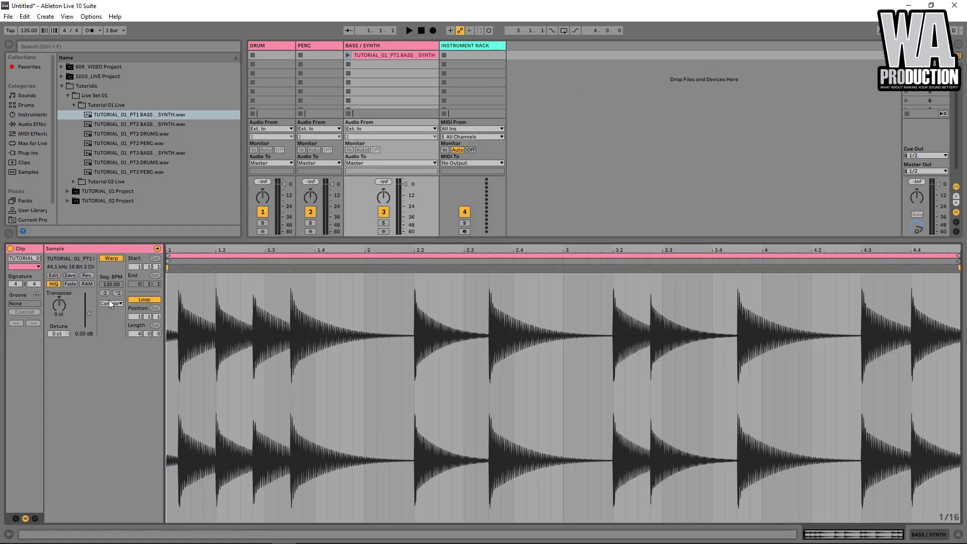
# Step: Colour scene 1 red in the Master column and close the clip Detail View
pyautogui.rightClick(932, 54)
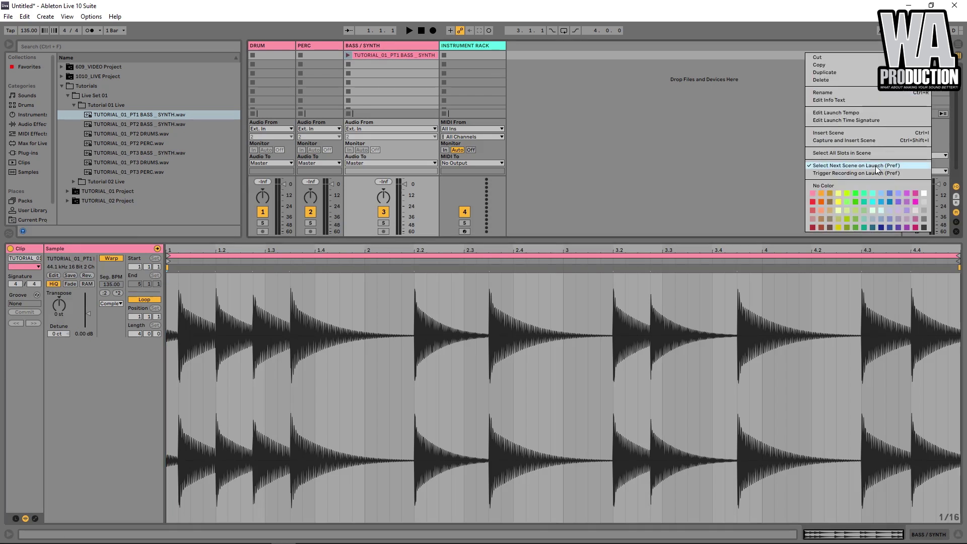
pyautogui.click(851, 112)
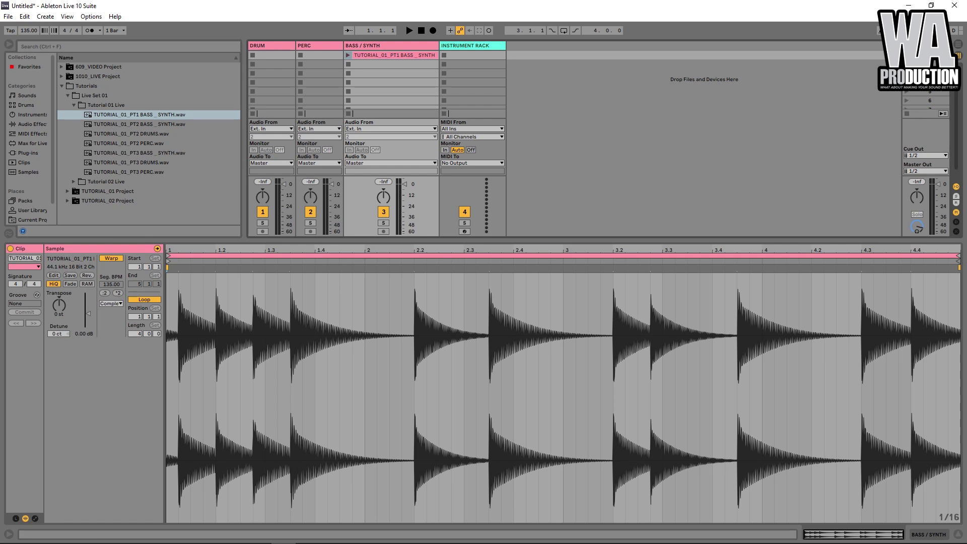
pyautogui.click(926, 131)
pyautogui.rightClick(885, 59)
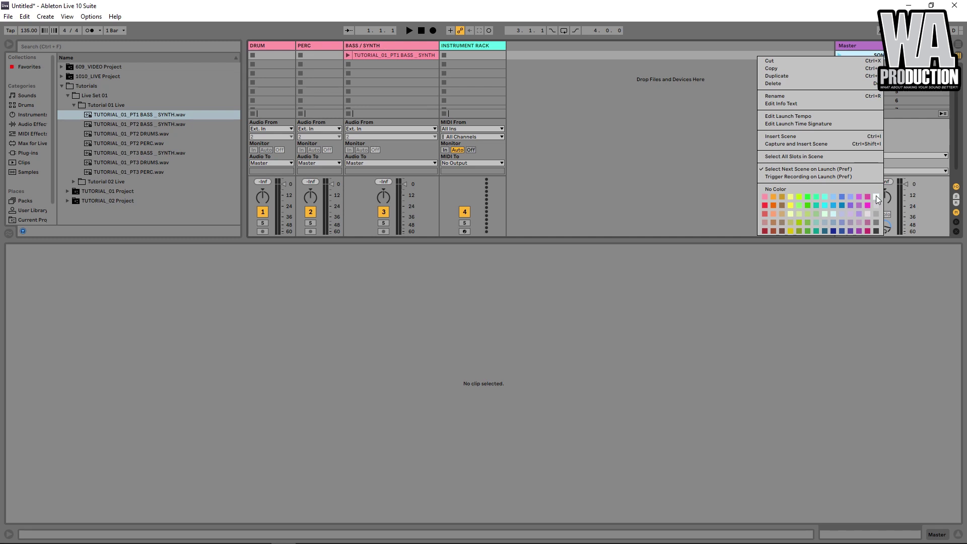
pyautogui.click(763, 205)
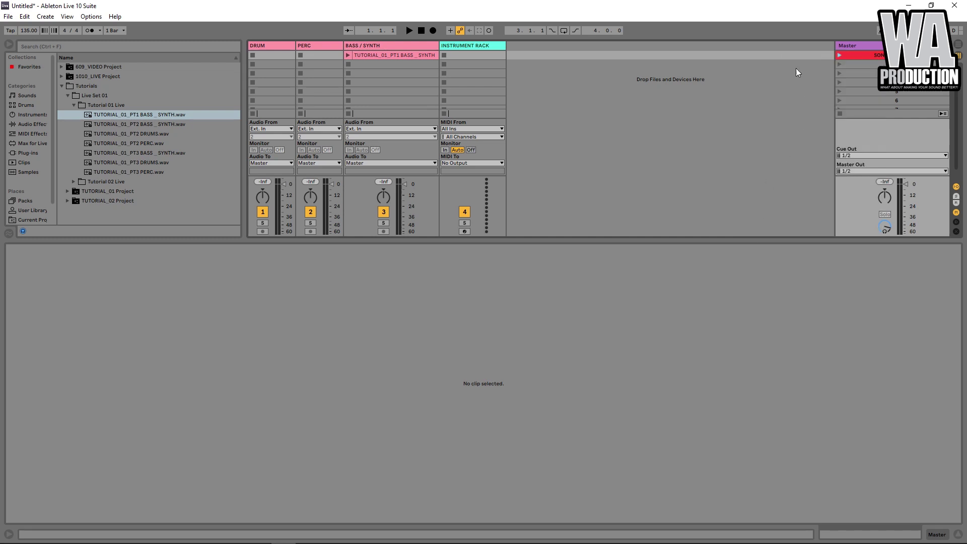
pyautogui.click(386, 55)
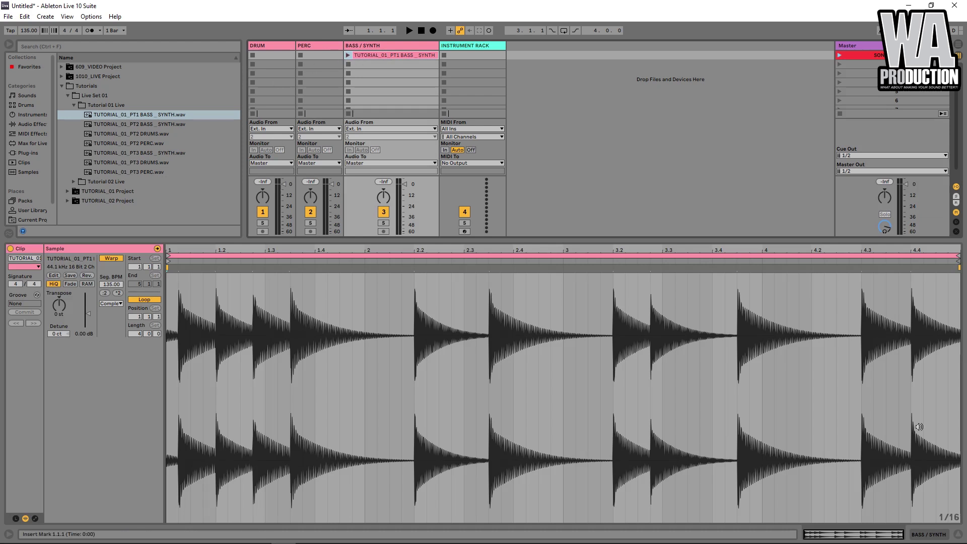
pyautogui.click(958, 535)
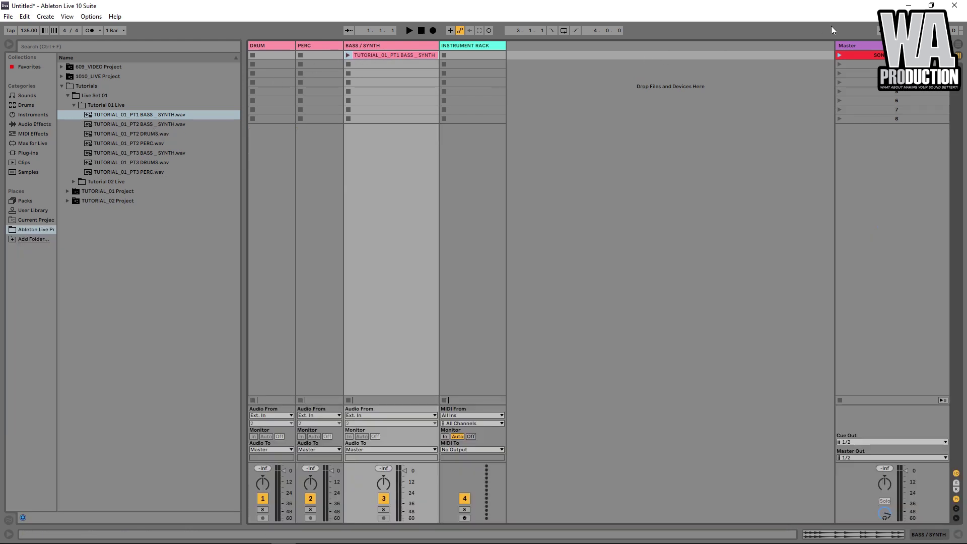
# Step: Duplicate scene 1 into scenes 2–5, delete their copied bass clips, and preview PT2 BASS _ SYNTH
pyautogui.click(869, 56)
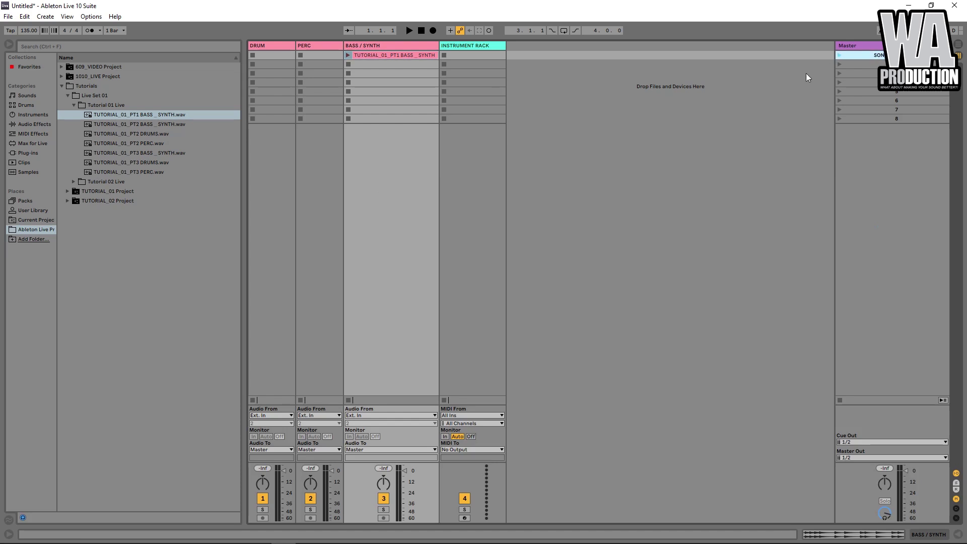
pyautogui.hotkey('ctrl', 'd')
pyautogui.hotkey('ctrl', 'd')
pyautogui.hotkey('ctrl', 'd')
pyautogui.hotkey('ctrl', 'd')
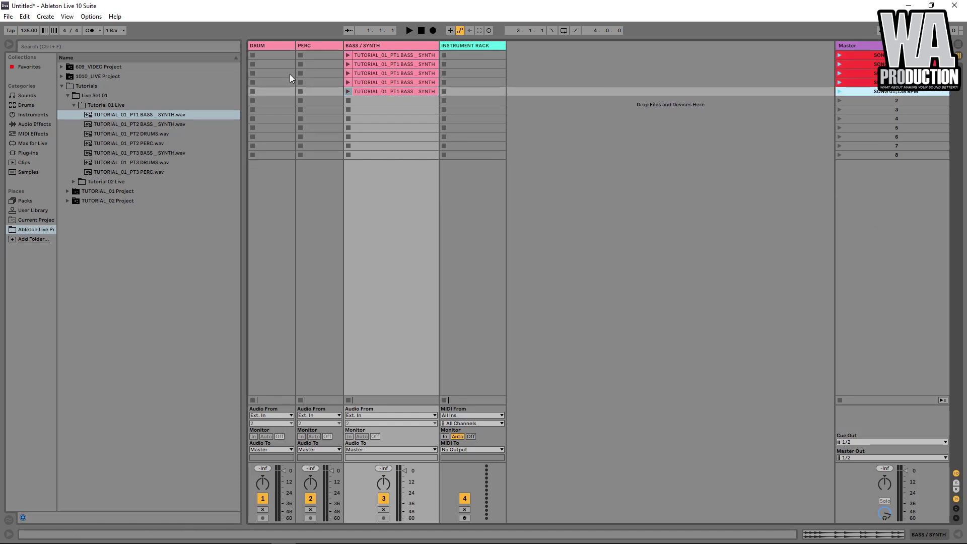
pyautogui.keyDown('shift'); pyautogui.click(370, 62); pyautogui.keyUp('shift')
pyautogui.press('Delete')
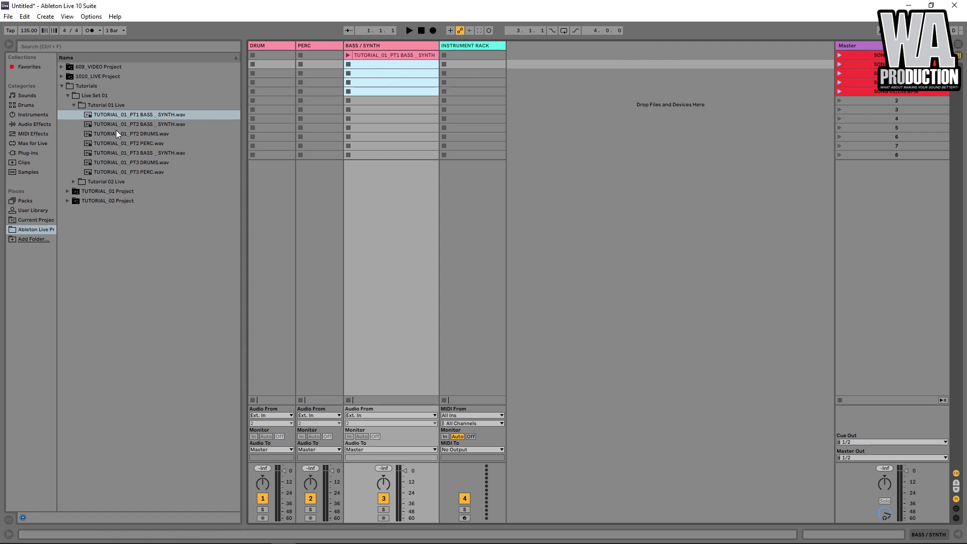
pyautogui.click(146, 124)
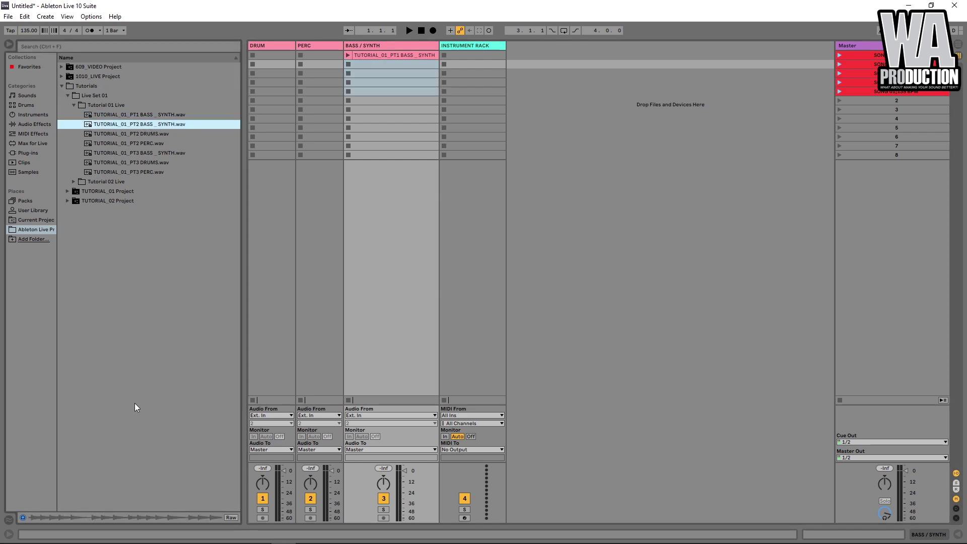
# Step: Place the PT2 and PT3 BASS _ SYNTH, DRUMS and PERC trackouts in rows 2 and 3
pyautogui.moveTo(147, 125); pyautogui.dragTo(396, 68)
pyautogui.moveTo(136, 131); pyautogui.dragTo(316, 65)
pyautogui.click(146, 153)
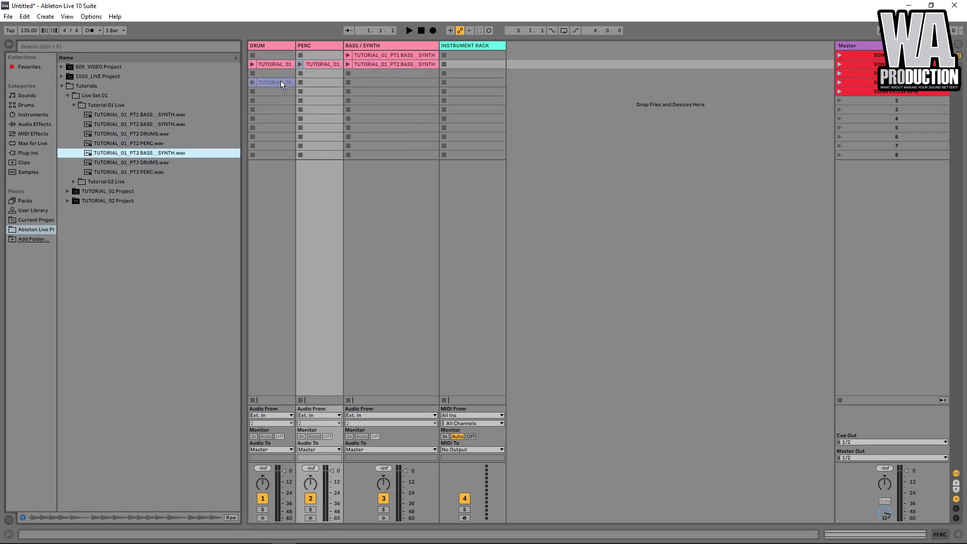
pyautogui.moveTo(311, 77); pyautogui.dragTo(376, 72)
pyautogui.click(135, 162)
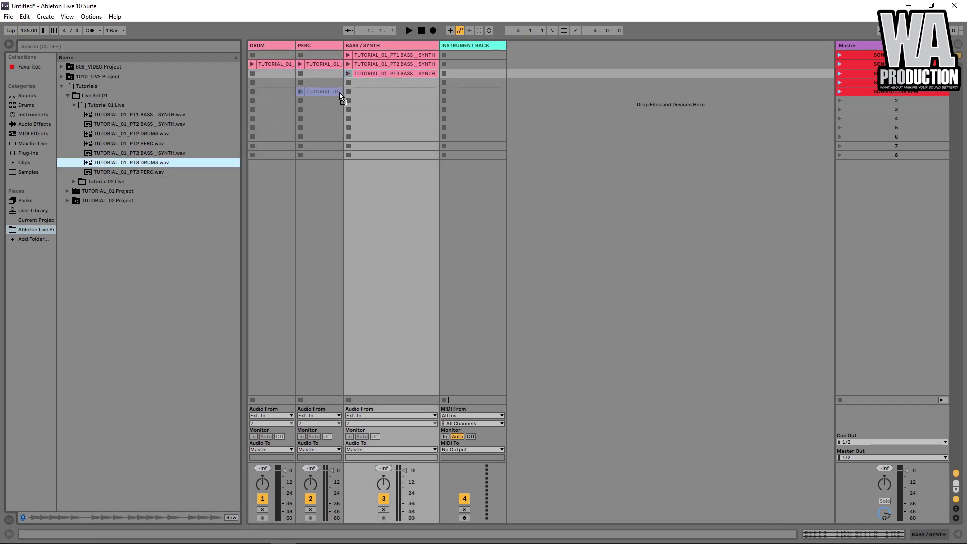
pyautogui.moveTo(272, 76); pyautogui.dragTo(272, 77)
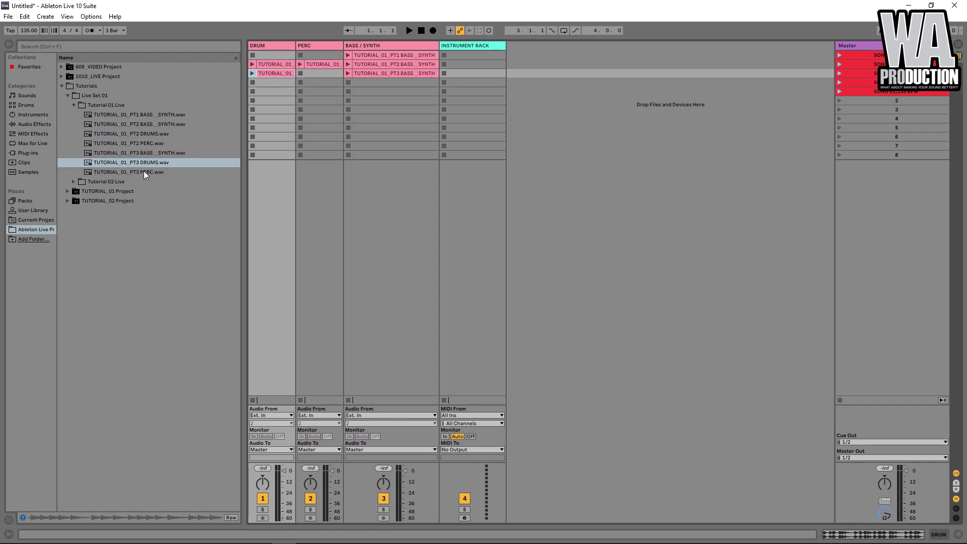
pyautogui.moveTo(144, 172); pyautogui.dragTo(319, 74)
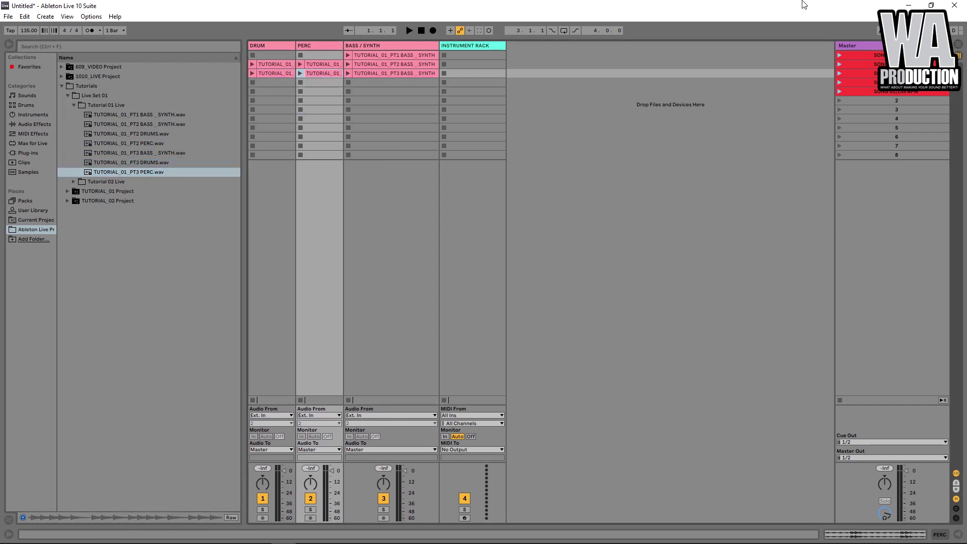
# Step: Delete the unused scenes 4 and 5
pyautogui.click(852, 83)
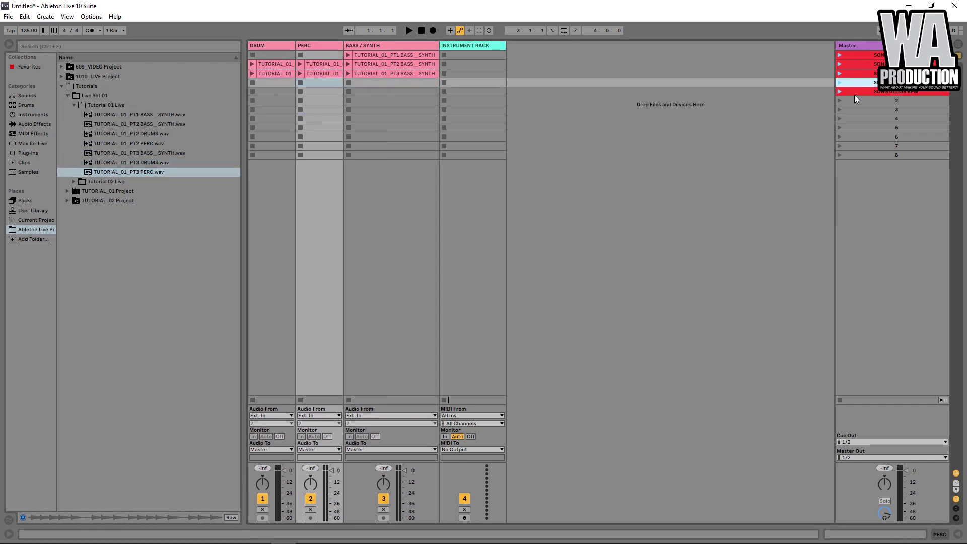
pyautogui.keyDown('shift'); pyautogui.click(855, 92); pyautogui.keyUp('shift')
pyautogui.press('Delete')
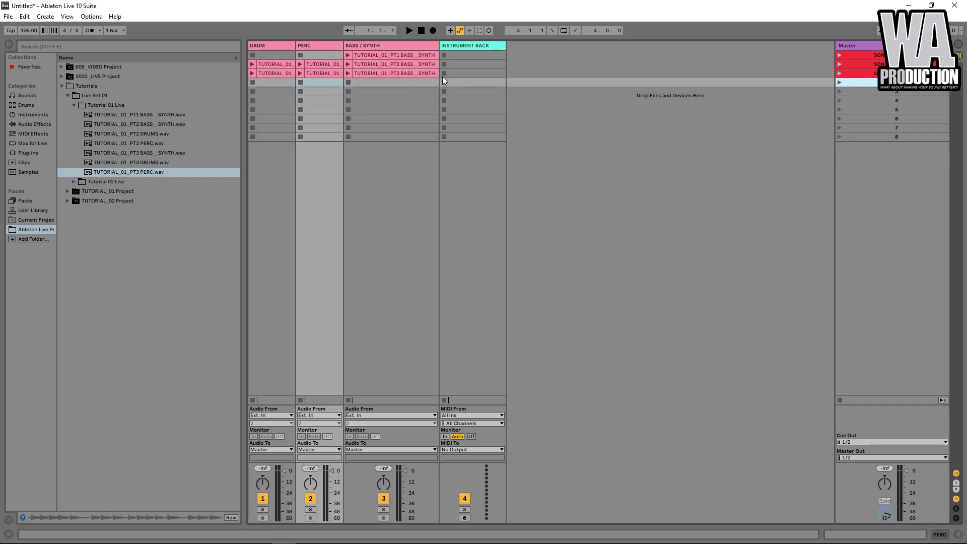
# Step: Launch scenes 1 and 2 in turn, then scene 3 to play its Tutorial 01 part 3 clips
pyautogui.click(364, 73)
pyautogui.click(389, 55)
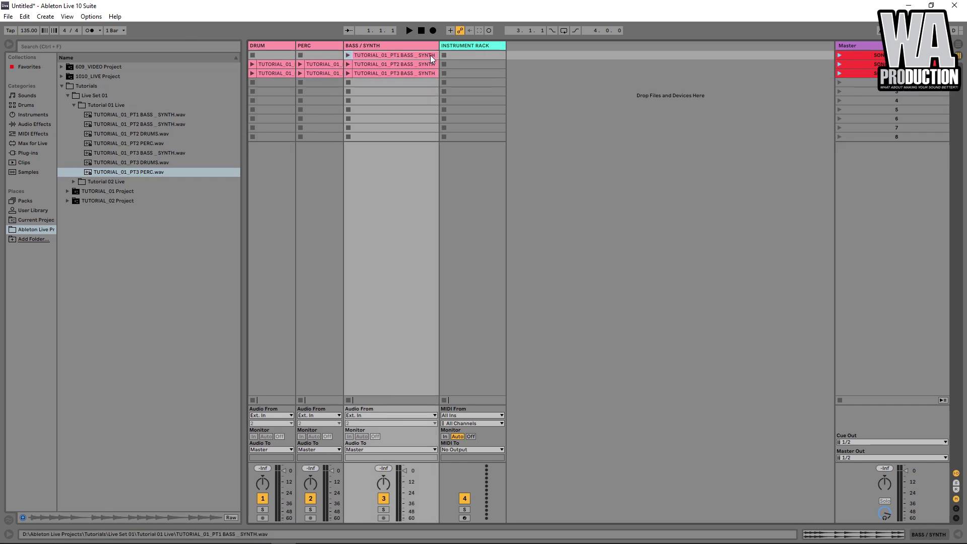
pyautogui.click(860, 53)
pyautogui.click(840, 55)
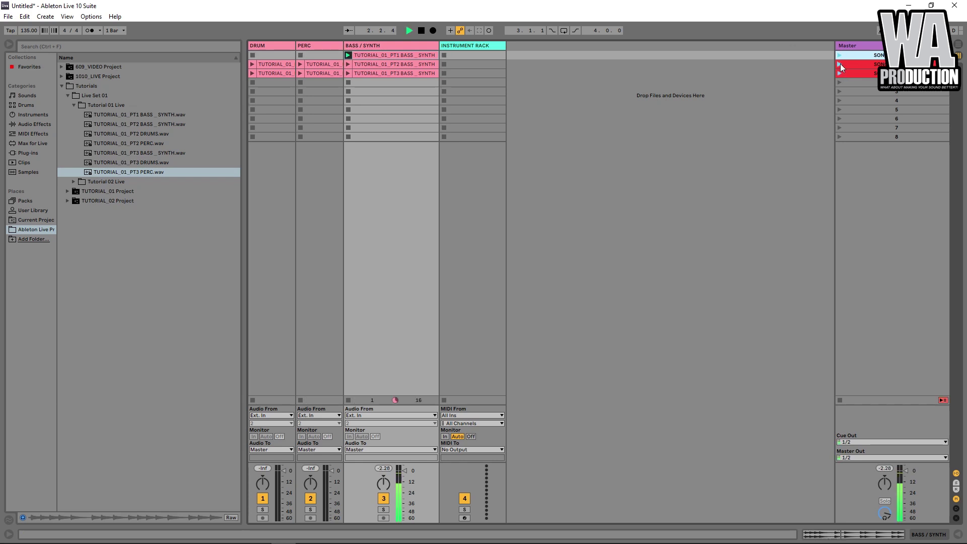
pyautogui.click(840, 64)
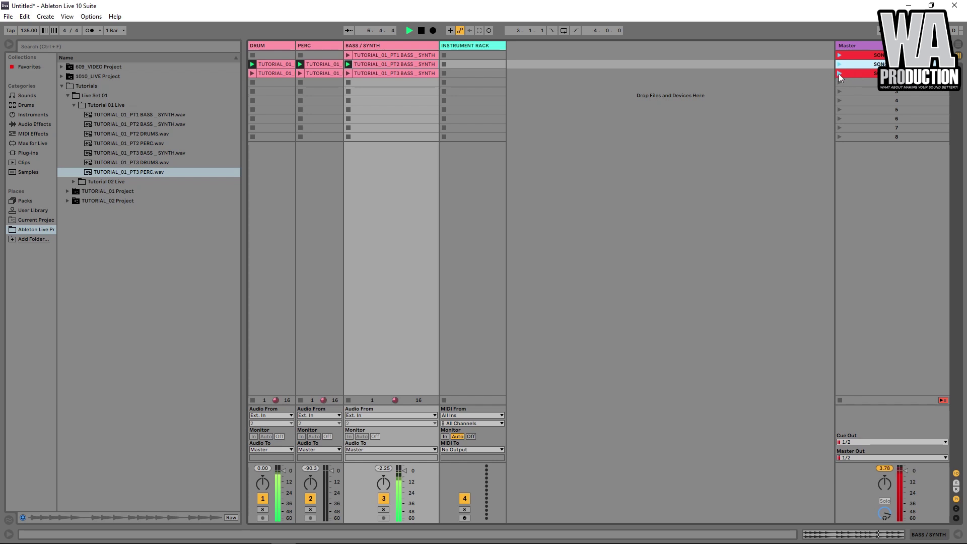
pyautogui.click(838, 73)
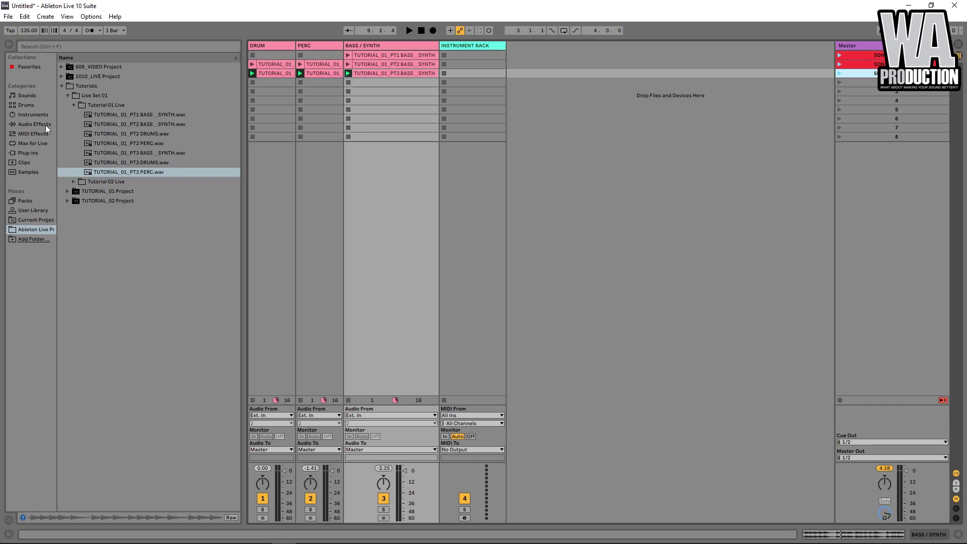
pyautogui.press('v')
pyautogui.click(840, 74)
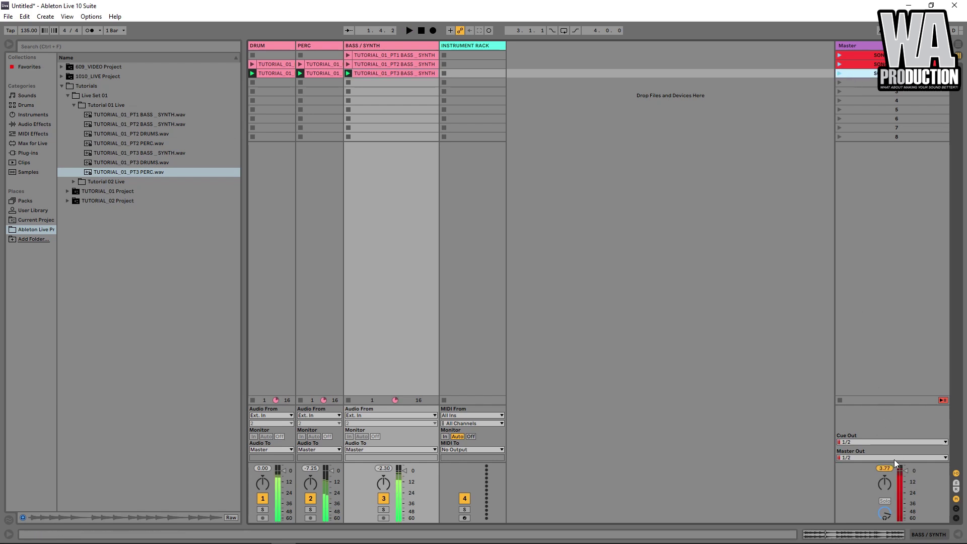
# Step: Load the Limiter audio effect onto the Master track, ceiling -0.30 dB, and restart playback
pyautogui.click(39, 125)
pyautogui.click(95, 276)
pyautogui.doubleClick(876, 49)
pyautogui.press('Return')
pyautogui.press('space')
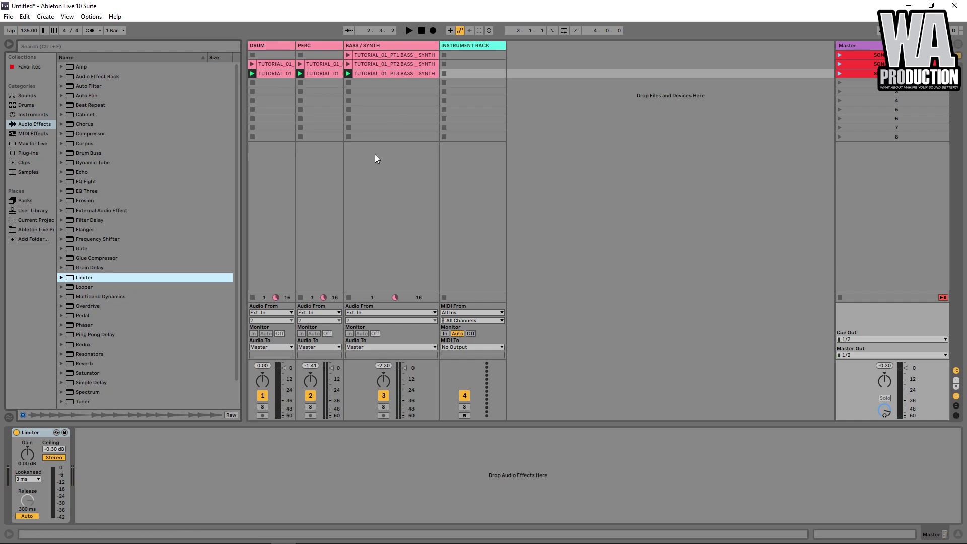
pyautogui.click(280, 45)
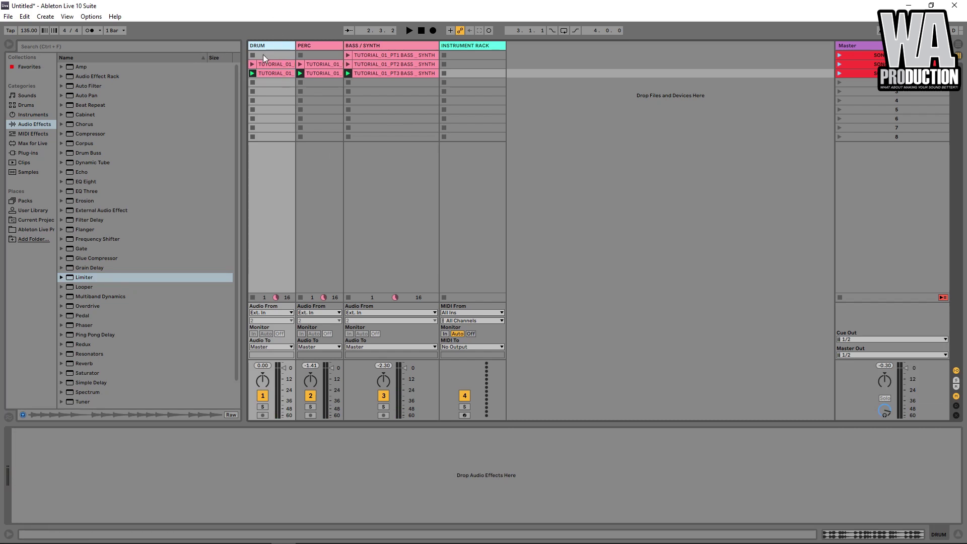
pyautogui.click(857, 45)
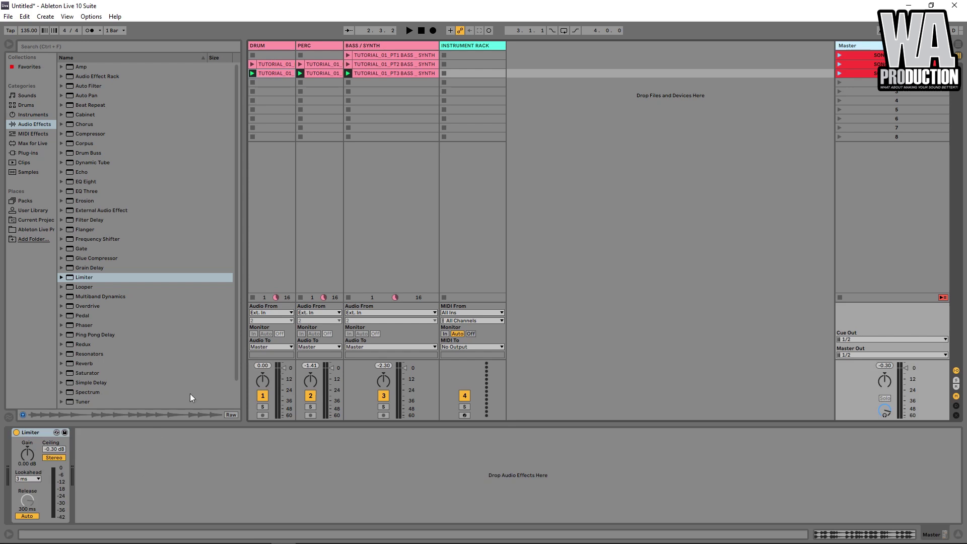
# Step: Colour the part 1 clip red and the part 2 clips green
pyautogui.rightClick(377, 55)
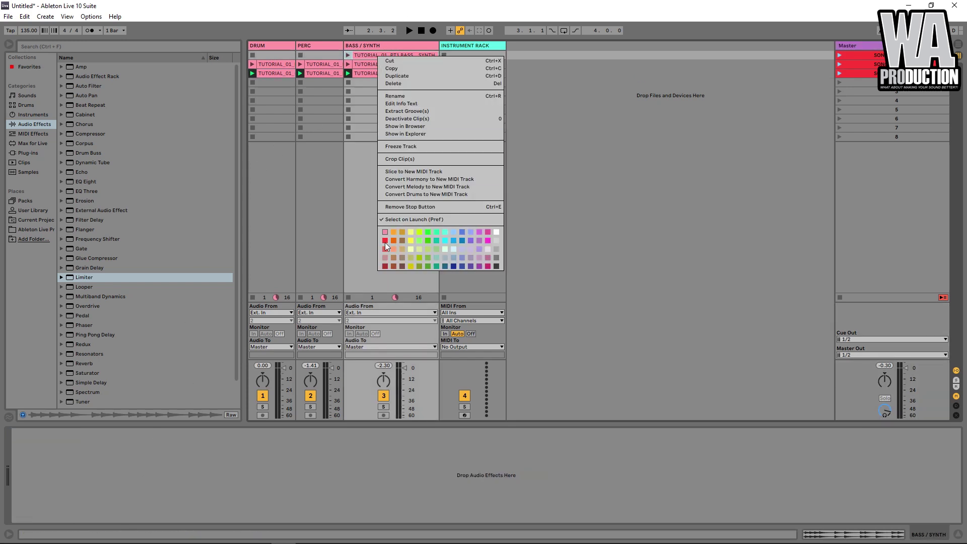
pyautogui.click(385, 240)
pyautogui.click(366, 68)
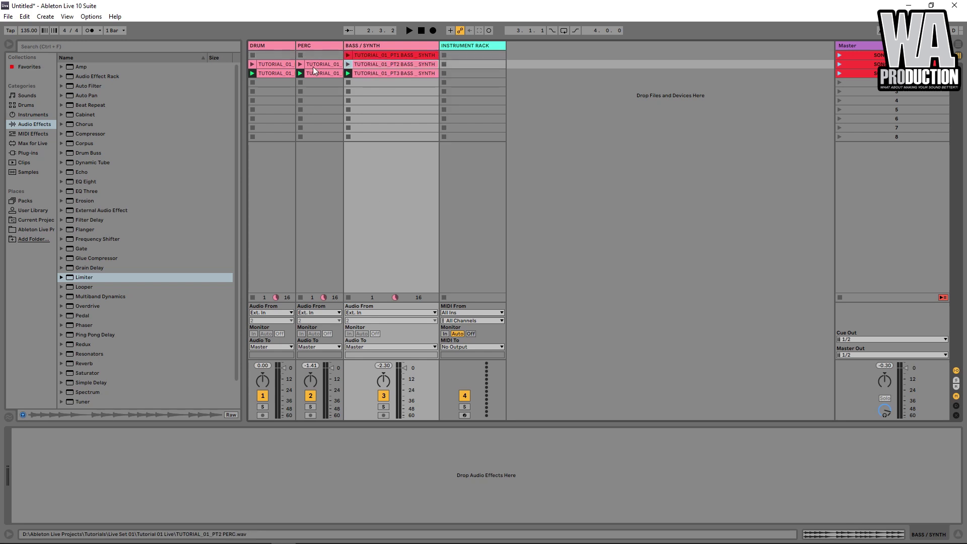
pyautogui.click(285, 67)
pyautogui.rightClick(285, 67)
pyautogui.click(336, 170)
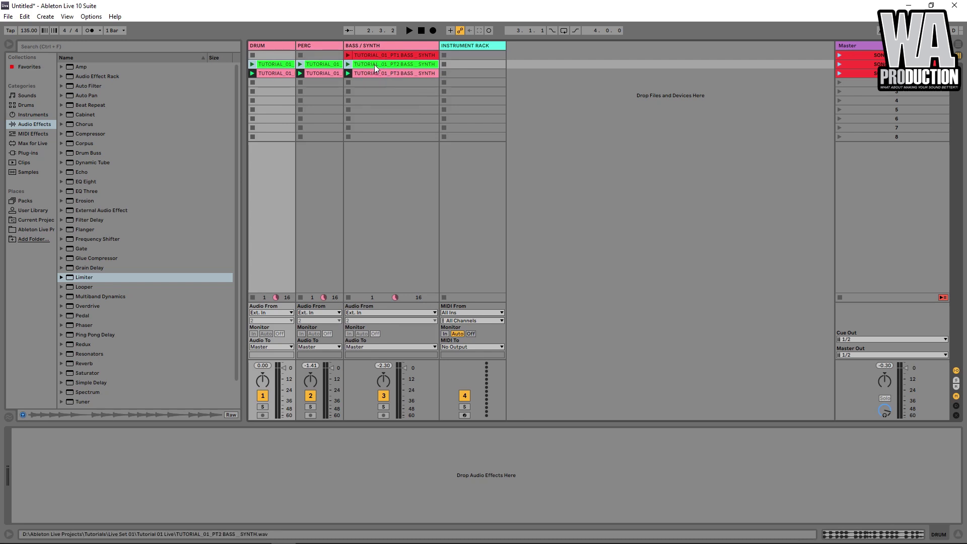
# Step: Colour the part 3 DRUM-to-BASS / SYNTH clips cyan
pyautogui.click(391, 74)
pyautogui.keyDown('shift'); pyautogui.click(277, 75); pyautogui.keyUp('shift')
pyautogui.rightClick(277, 75)
pyautogui.click(345, 194)
pyautogui.press('Down')
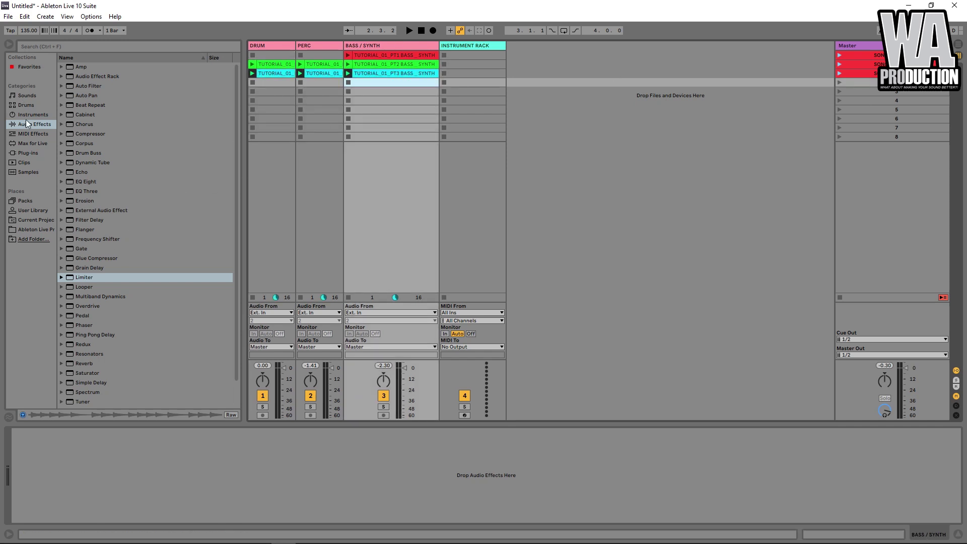
# Step: Place TUTORIAL_02_PT1 DRUMS.wav from Tutorial 02 Live into DRUM slot 4
pyautogui.click(33, 229)
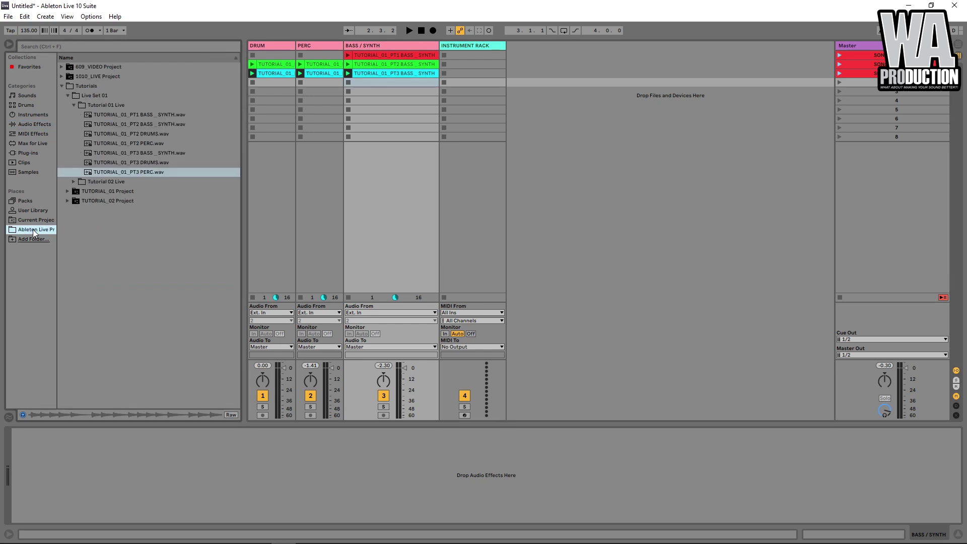
pyautogui.click(68, 95)
pyautogui.click(69, 96)
pyautogui.click(73, 105)
pyautogui.click(73, 114)
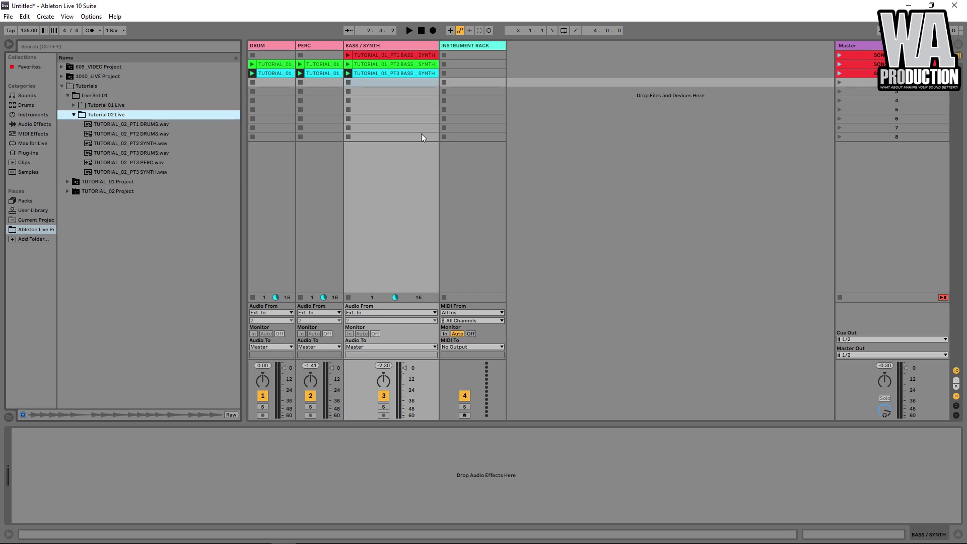
pyautogui.moveTo(138, 124); pyautogui.dragTo(272, 82)
pyautogui.doubleClick(275, 82)
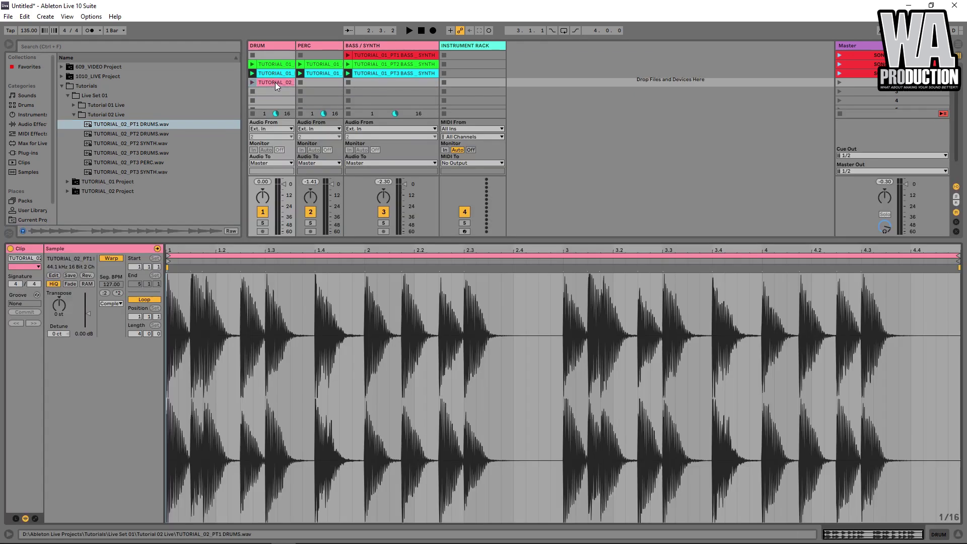
pyautogui.click(113, 285)
# Step: Colour scene 4 magenta and hide the clip detail view
pyautogui.rightClick(860, 83)
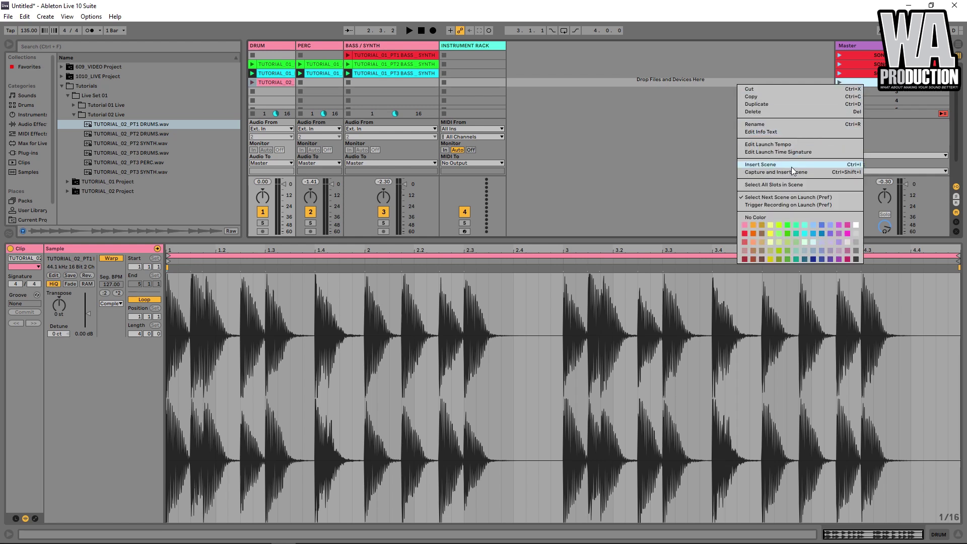
pyautogui.click(779, 147)
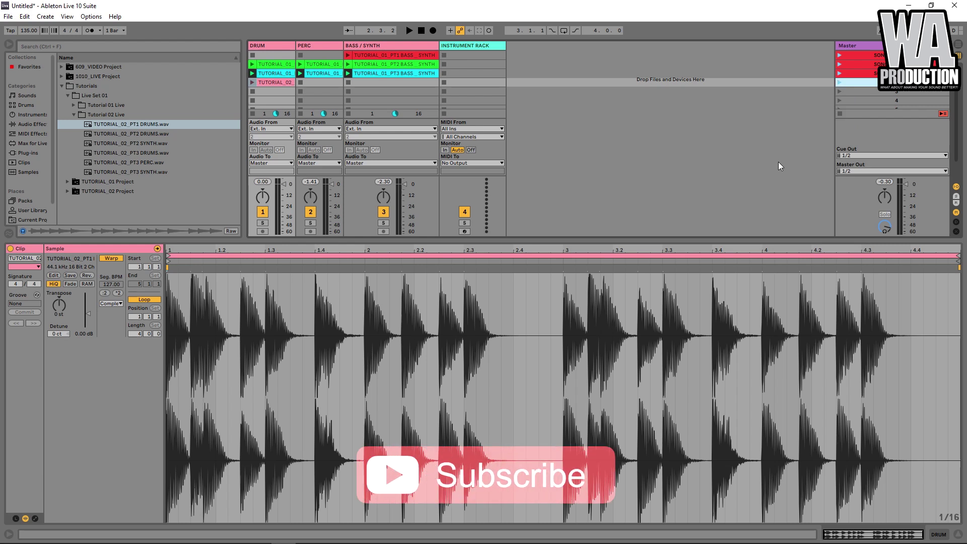
pyautogui.rightClick(754, 83)
pyautogui.click(781, 125)
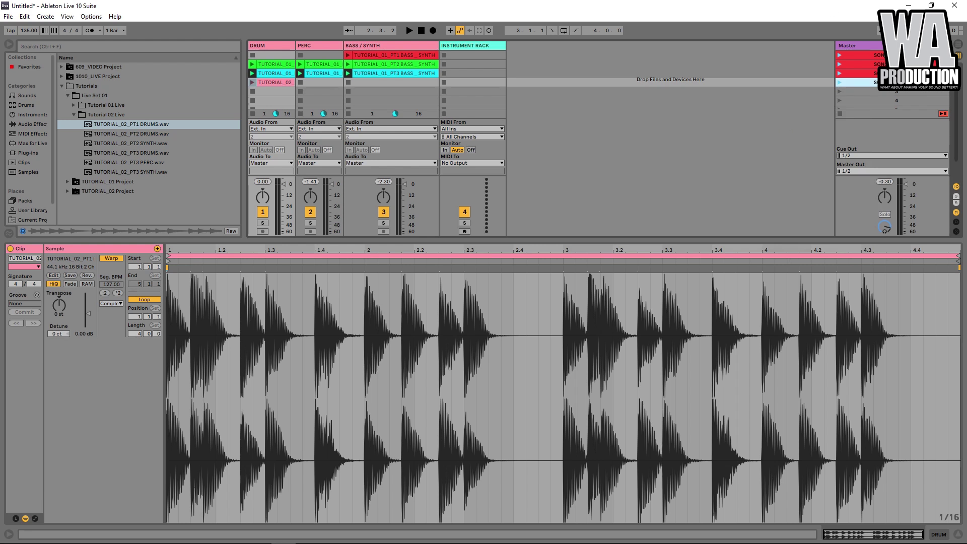
pyautogui.rightClick(871, 84)
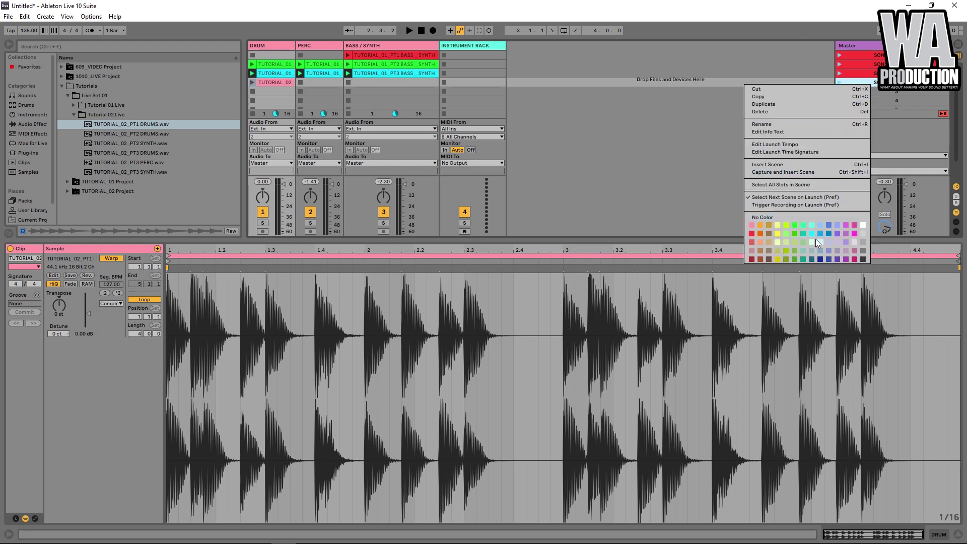
pyautogui.click(855, 234)
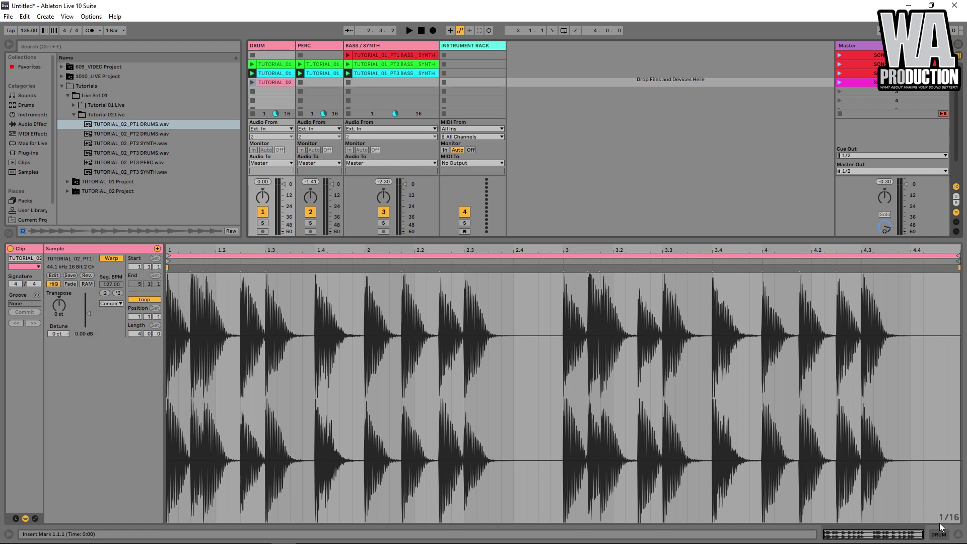
pyautogui.click(958, 535)
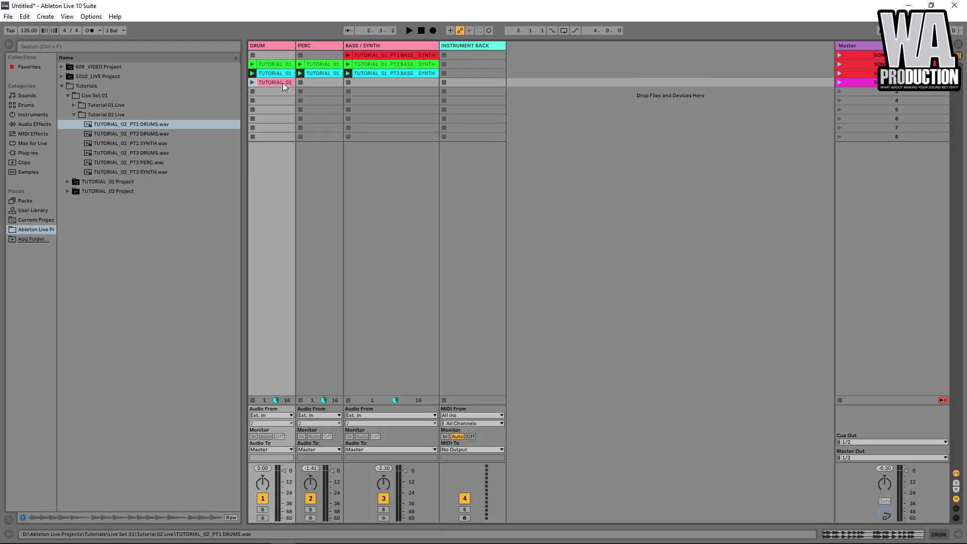
# Step: Put TUTORIAL_02_PT2 DRUMS and SYNTH into scene 5's DRUM and BASS/SYNTH slots
pyautogui.click(292, 44)
pyautogui.click(298, 45)
pyautogui.moveTo(134, 136); pyautogui.dragTo(275, 94)
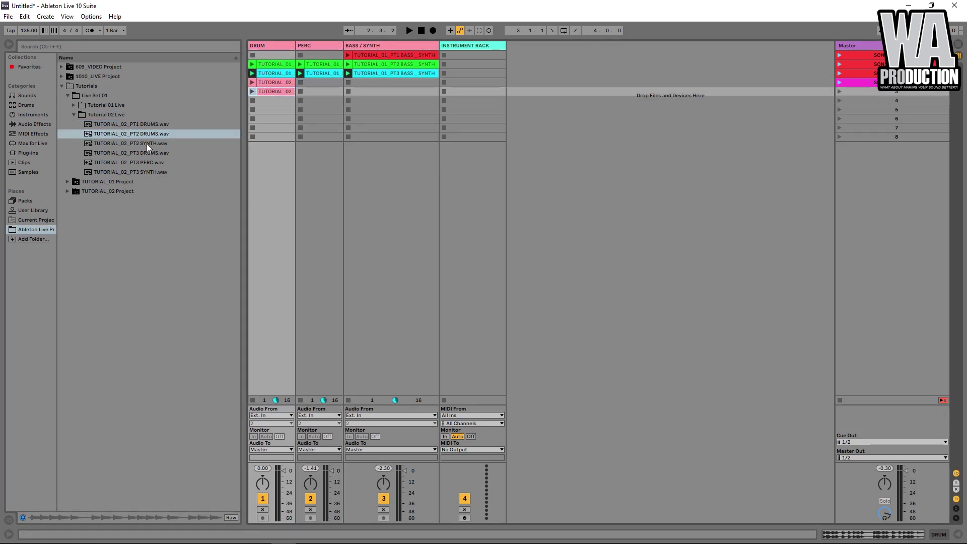
pyautogui.moveTo(147, 144); pyautogui.dragTo(362, 93)
# Step: Put TUTORIAL_02_PT3 DRUMS, PERC and SYNTH into scene 6's slots
pyautogui.moveTo(159, 153); pyautogui.dragTo(273, 101)
pyautogui.moveTo(136, 163); pyautogui.dragTo(377, 104)
pyautogui.moveTo(316, 97); pyautogui.dragTo(316, 97)
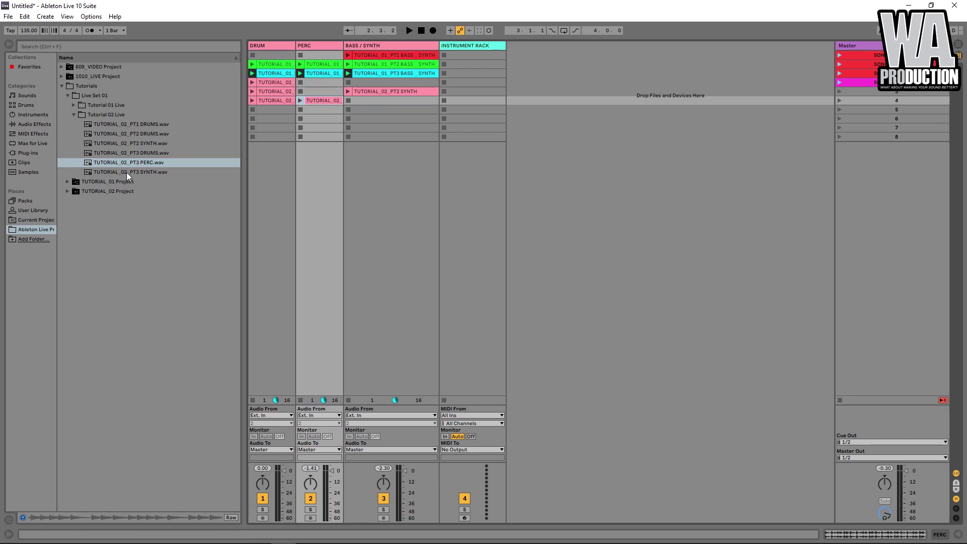
pyautogui.moveTo(127, 172); pyautogui.dragTo(390, 100)
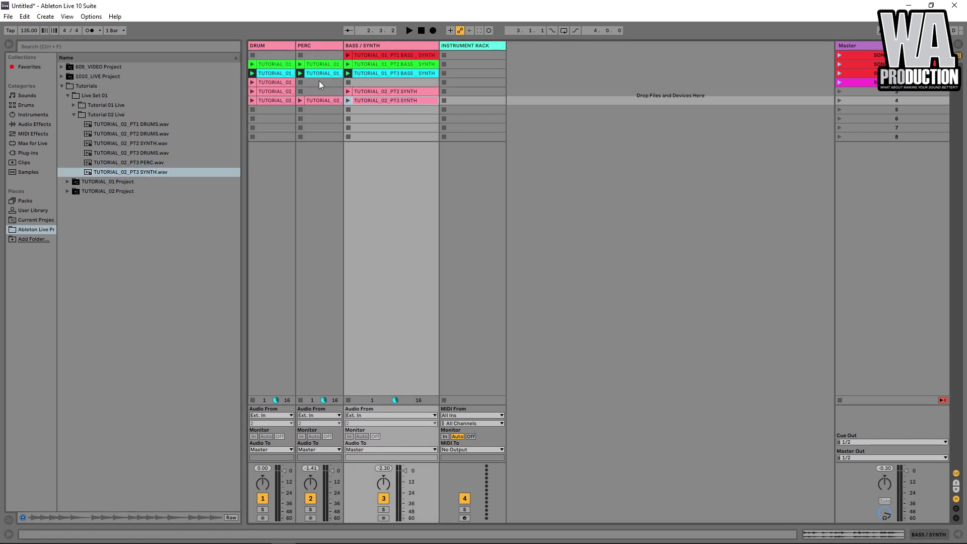
# Step: Colour the scene 4 drum clip red
pyautogui.click(272, 83)
pyautogui.rightClick(278, 82)
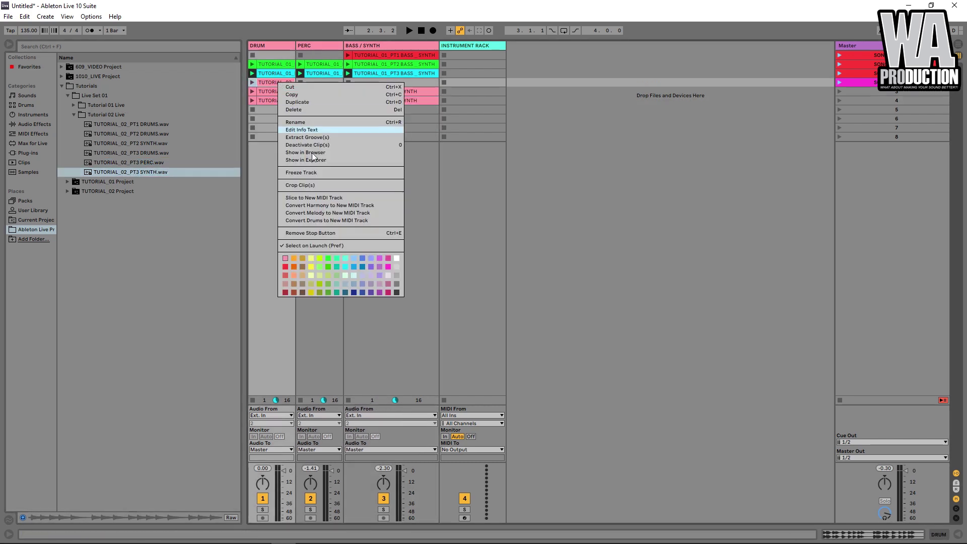
pyautogui.click(286, 267)
# Step: Colour the scene 5 drum and synth clips green
pyautogui.click(276, 91)
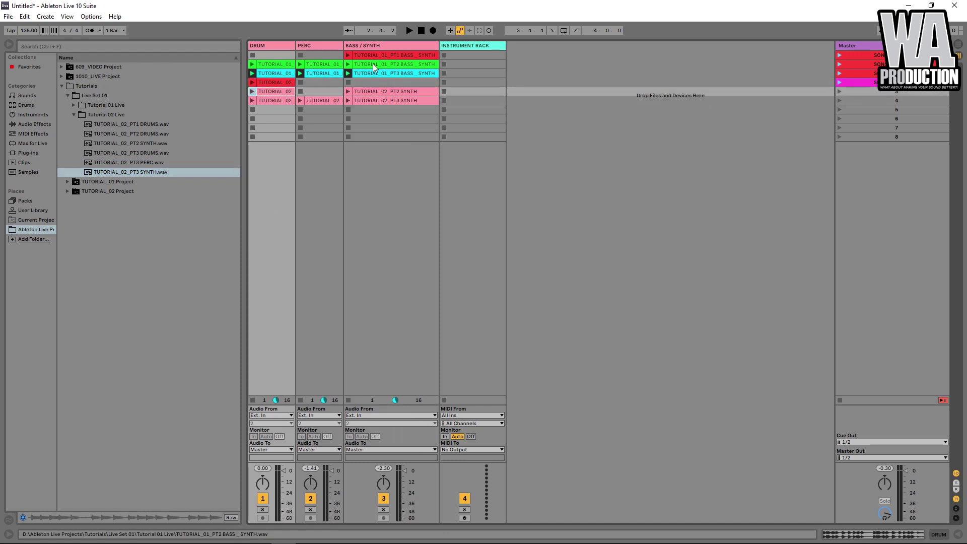
pyautogui.click(392, 91)
pyautogui.rightClick(392, 91)
pyautogui.press('Escape')
pyautogui.click(272, 94)
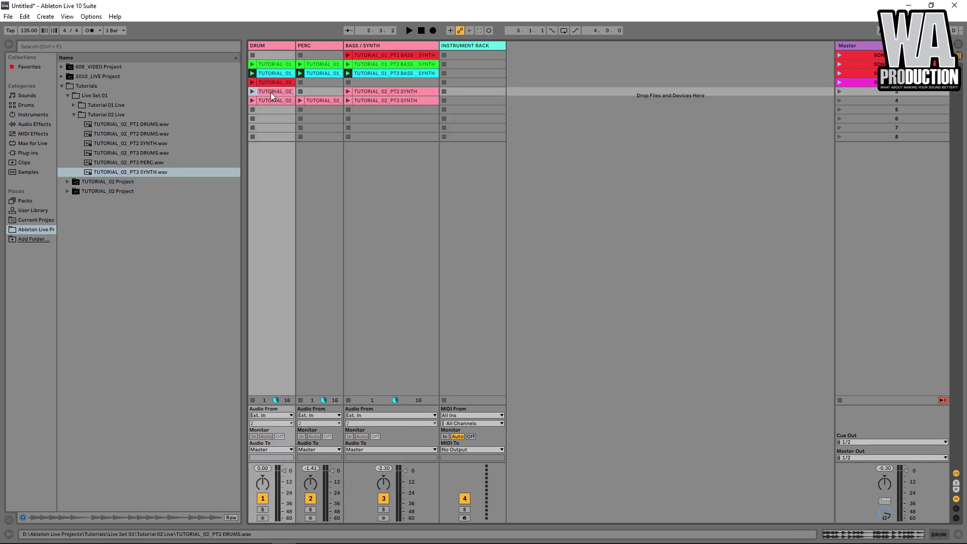
pyautogui.click(370, 92)
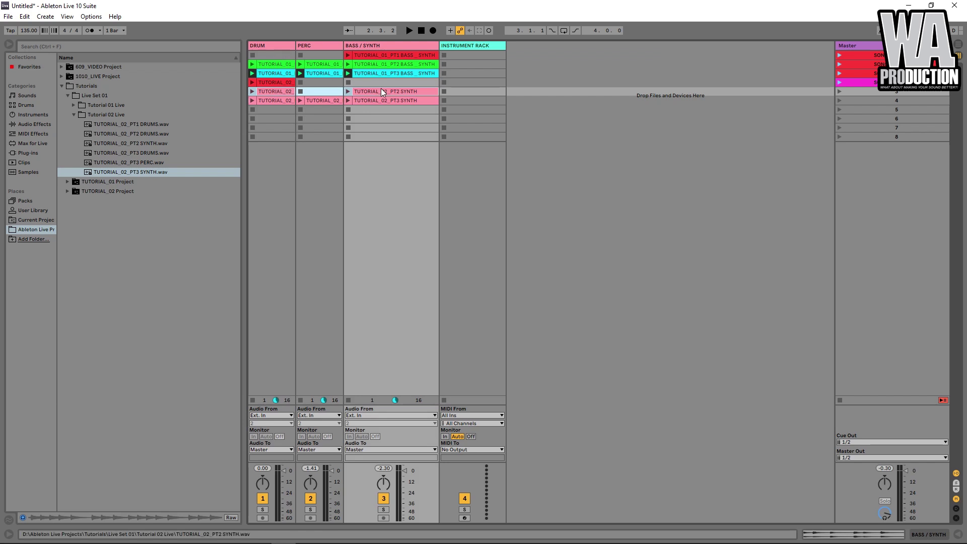
pyautogui.rightClick(381, 92)
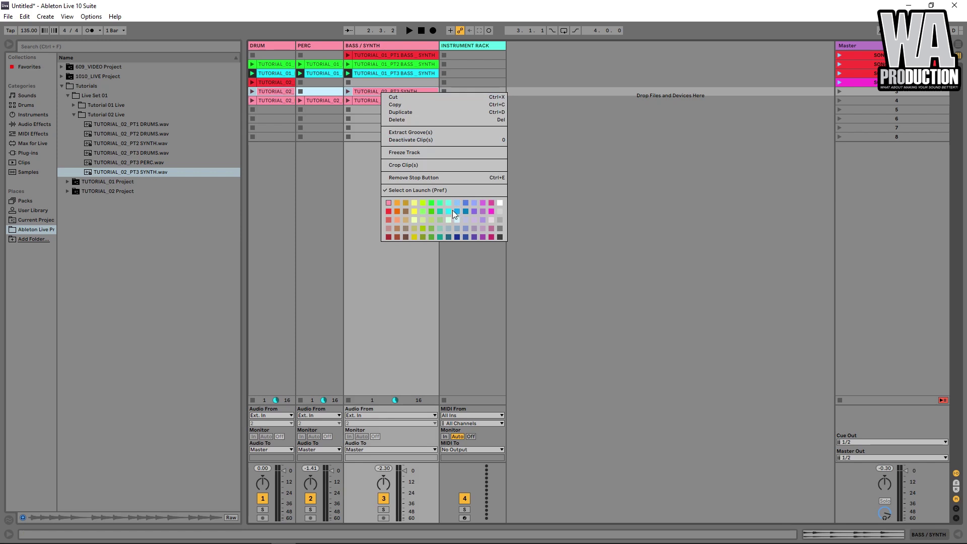
pyautogui.click(452, 210)
pyautogui.rightClick(379, 91)
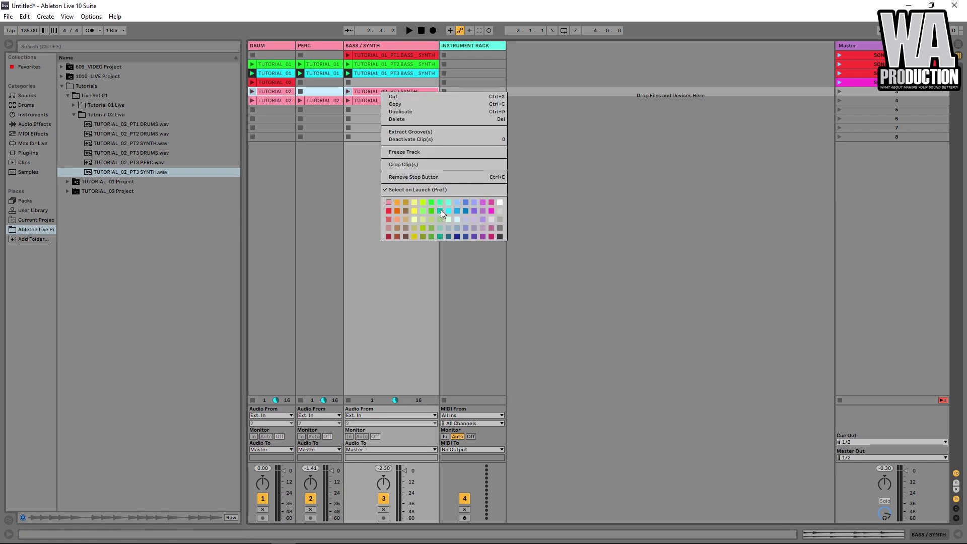
pyautogui.click(446, 210)
pyautogui.click(276, 102)
pyautogui.click(390, 103)
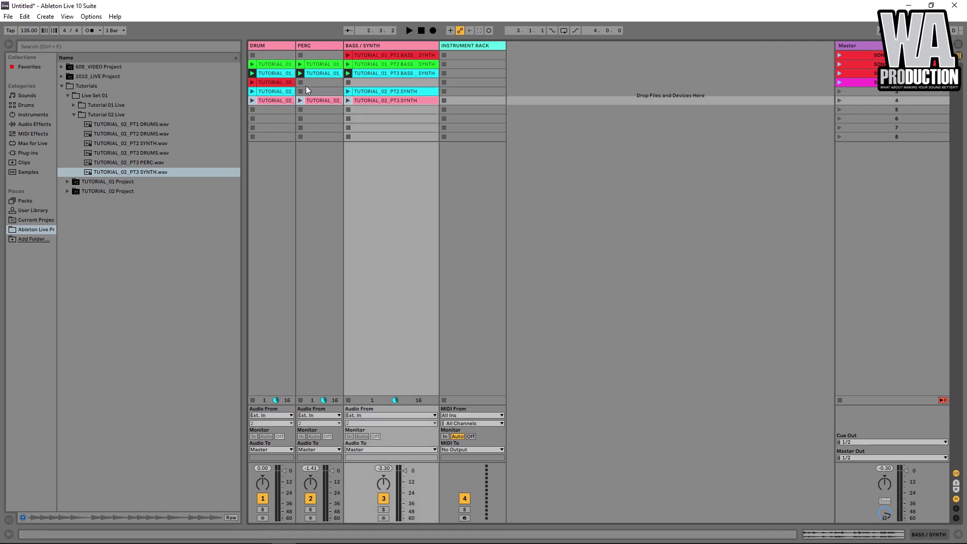
pyautogui.moveTo(297, 88); pyautogui.dragTo(391, 91)
pyautogui.rightClick(391, 91)
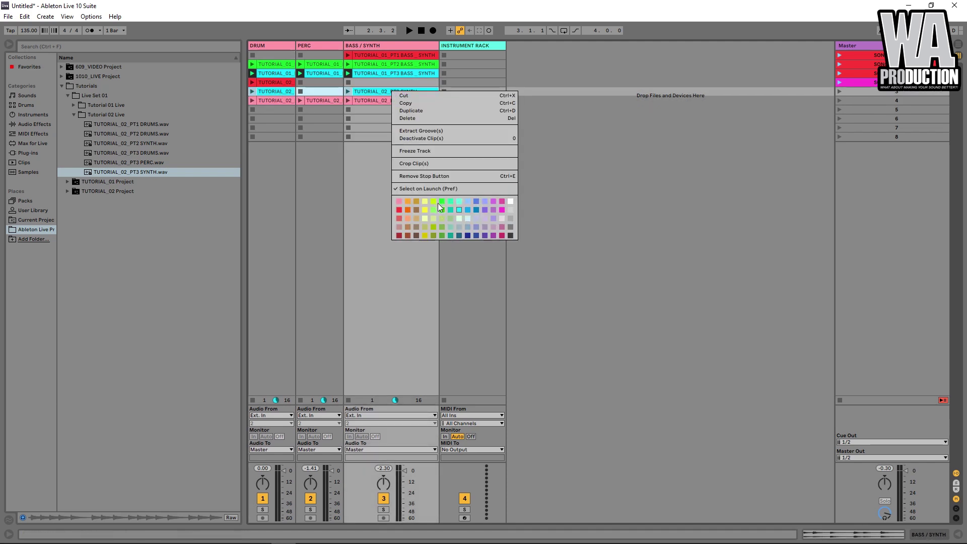
pyautogui.click(443, 201)
# Step: Colour the scene 6 drum, perc and synth clips cyan
pyautogui.click(270, 102)
pyautogui.keyDown('shift'); pyautogui.click(357, 100); pyautogui.keyUp('shift')
pyautogui.rightClick(393, 101)
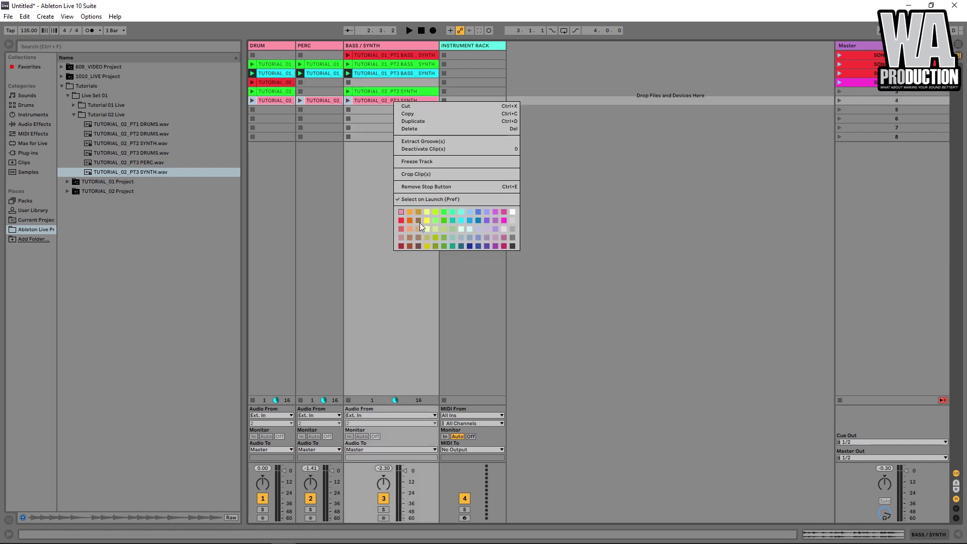
pyautogui.click(458, 221)
pyautogui.click(895, 92)
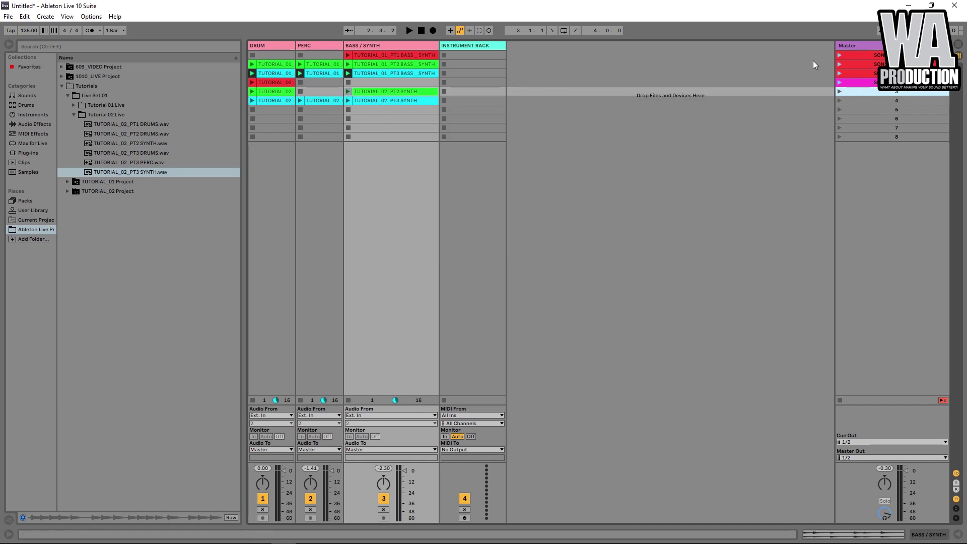
# Step: Name the new scene 'SONG 02;127 BPM'
pyautogui.click(877, 82)
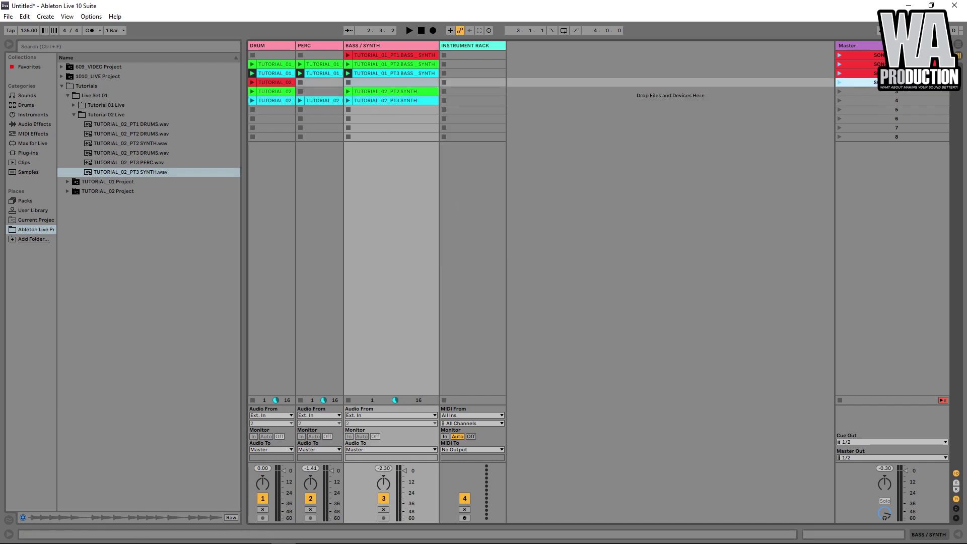
pyautogui.hotkey('ctrl', 'r')
pyautogui.click(890, 94)
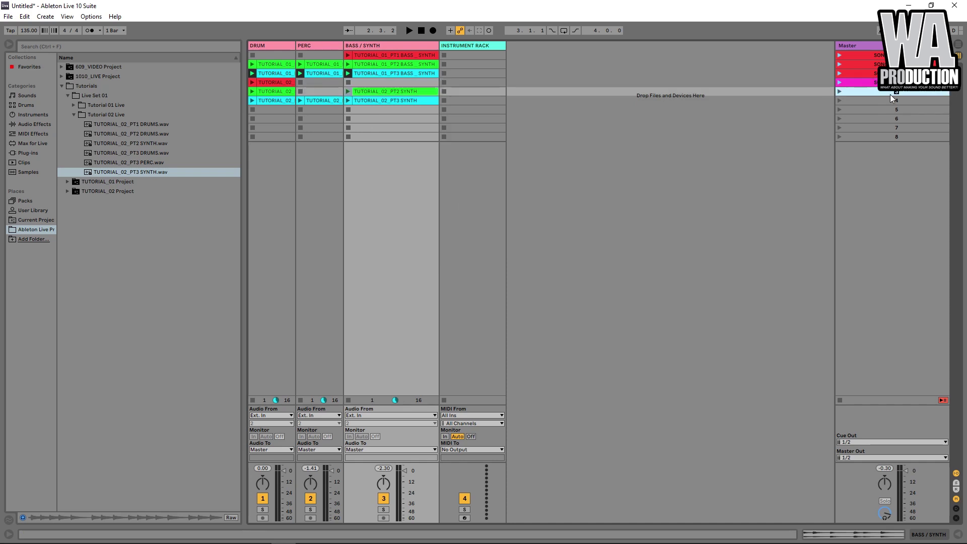
pyautogui.click(885, 101)
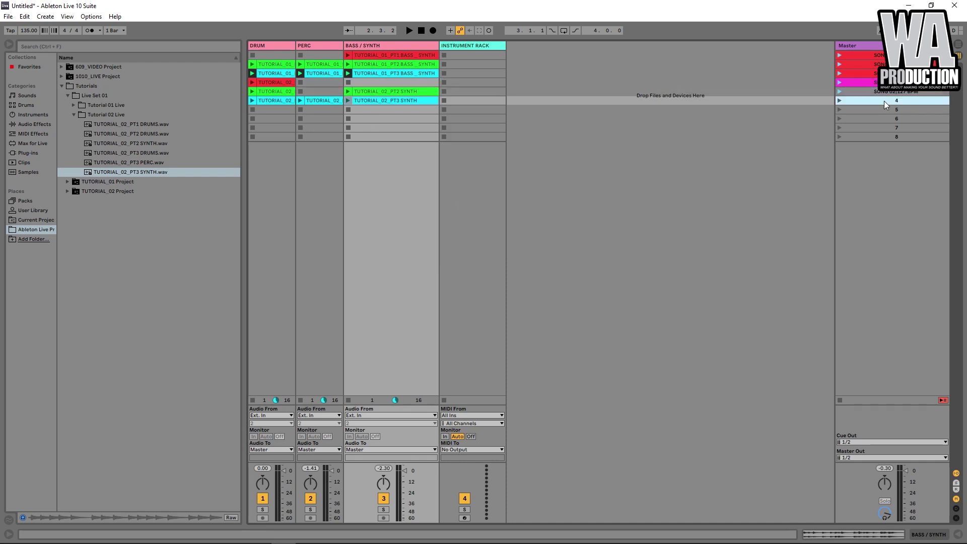
pyautogui.hotkey('ctrl', 'v')
# Step: Colour both SONG 02 scenes magenta
pyautogui.click(896, 93)
pyautogui.rightClick(871, 101)
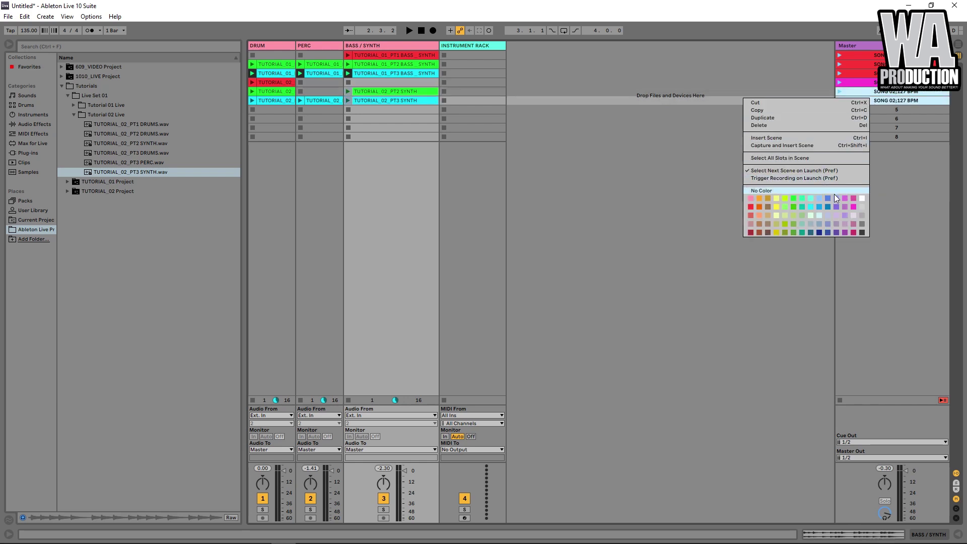
pyautogui.click(853, 207)
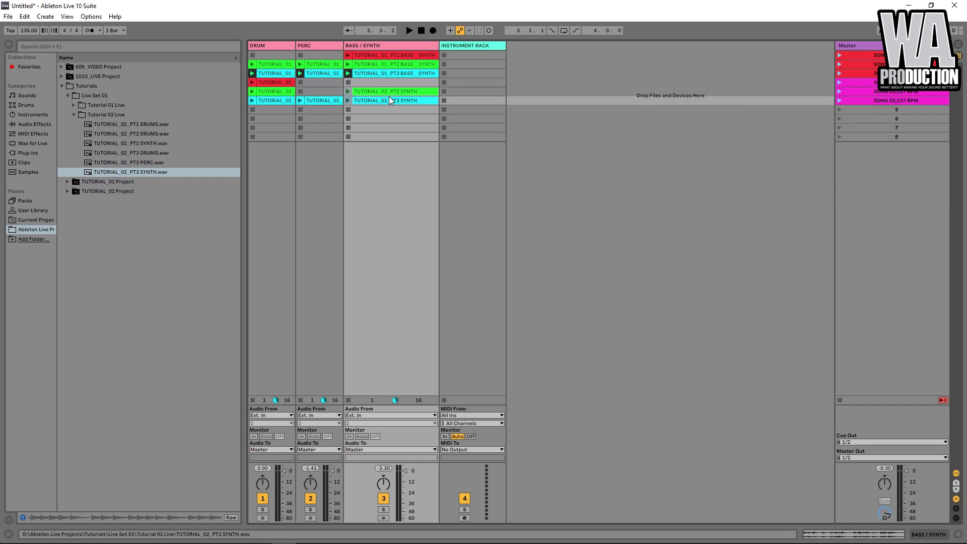
# Step: Audition the SONG 02 scenes at 127 BPM, including the BASS / SYNTH clip alone
pyautogui.click(838, 82)
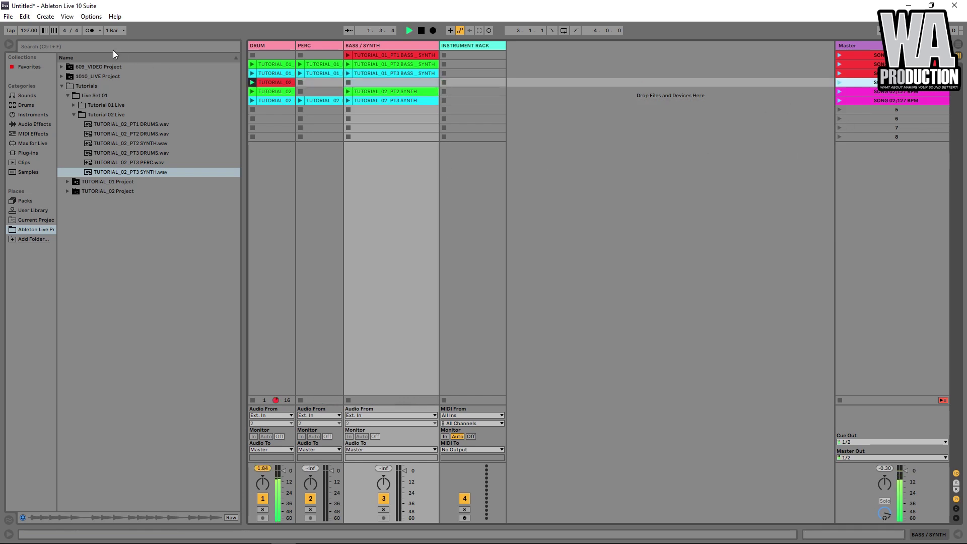
pyautogui.click(859, 91)
pyautogui.click(839, 93)
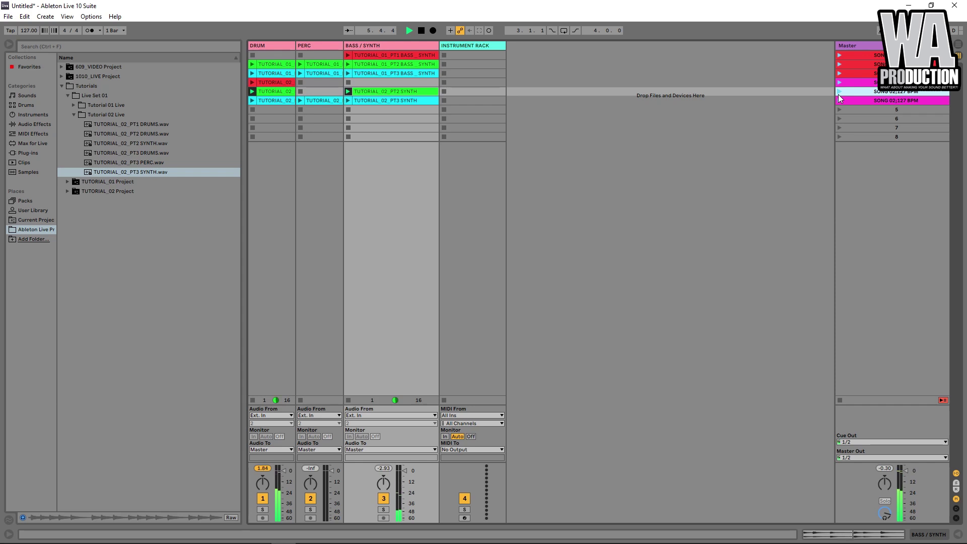
pyautogui.press('space')
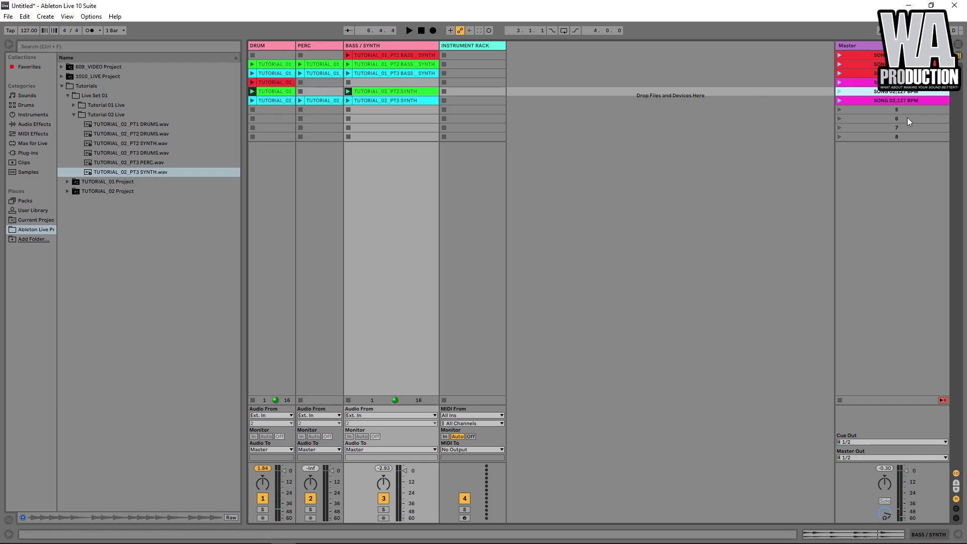
pyautogui.click(839, 101)
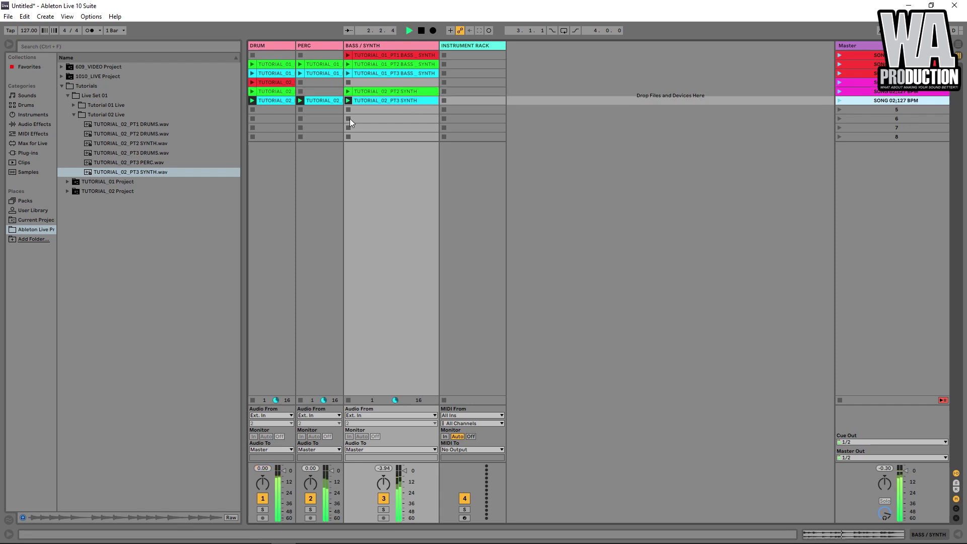
pyautogui.click(299, 110)
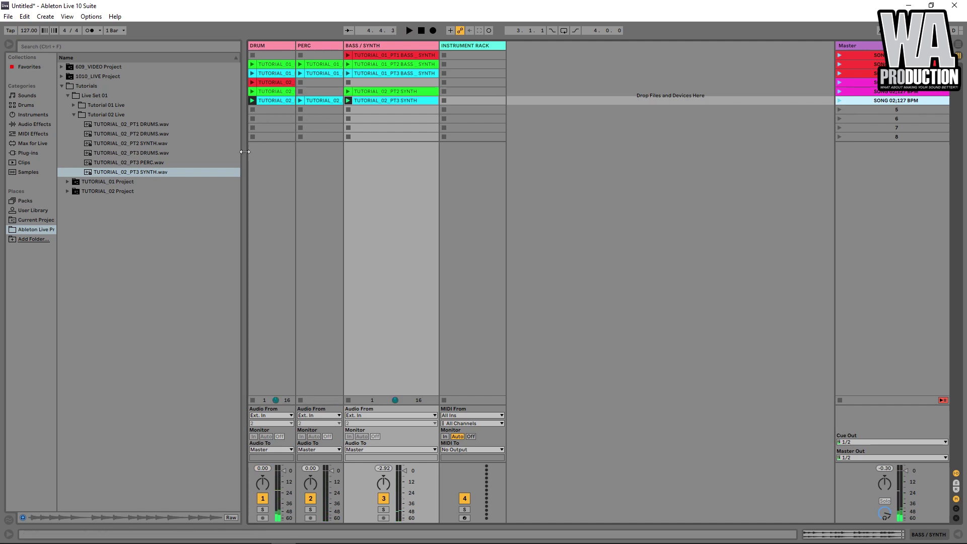
pyautogui.click(253, 109)
pyautogui.click(351, 99)
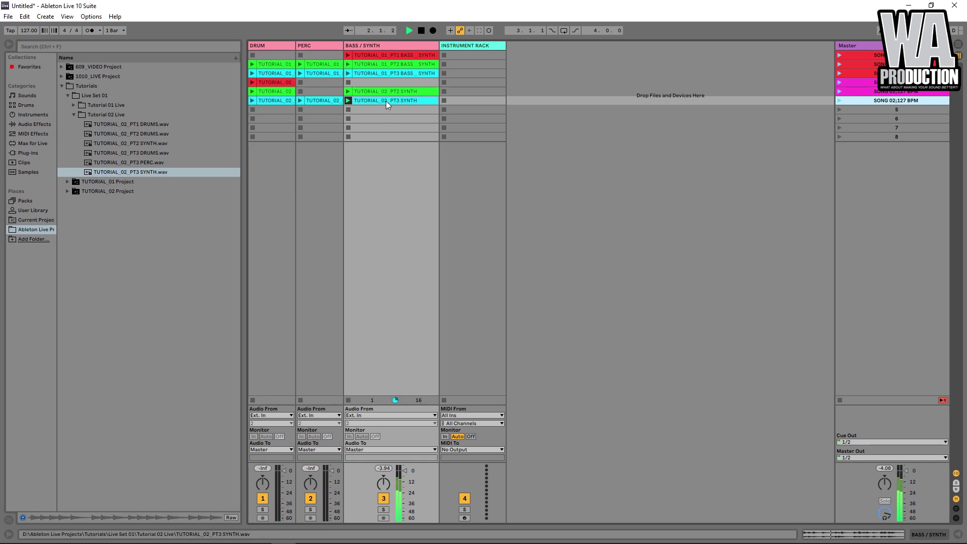
pyautogui.press('space')
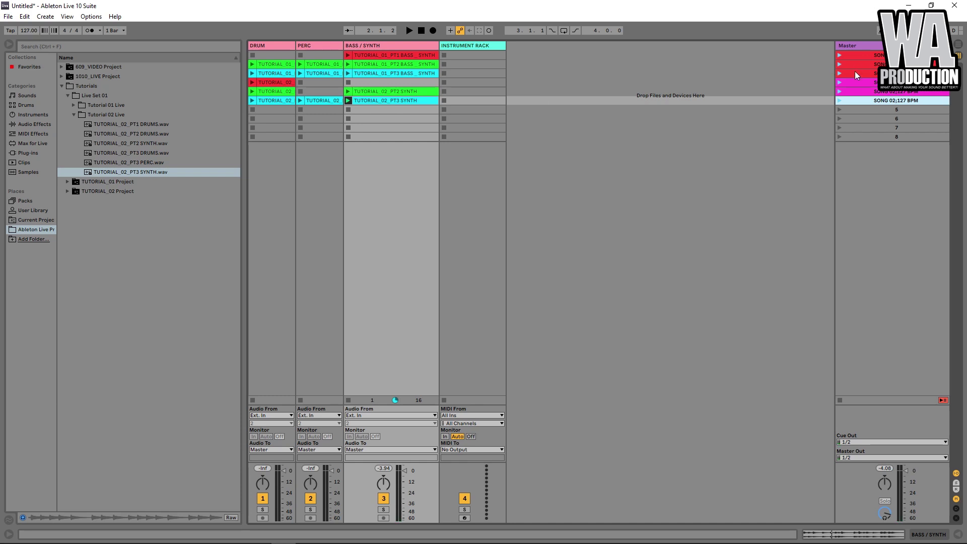
# Step: Switch between scene 2 at 135 BPM and SONG 02 at 127 BPM
pyautogui.click(839, 64)
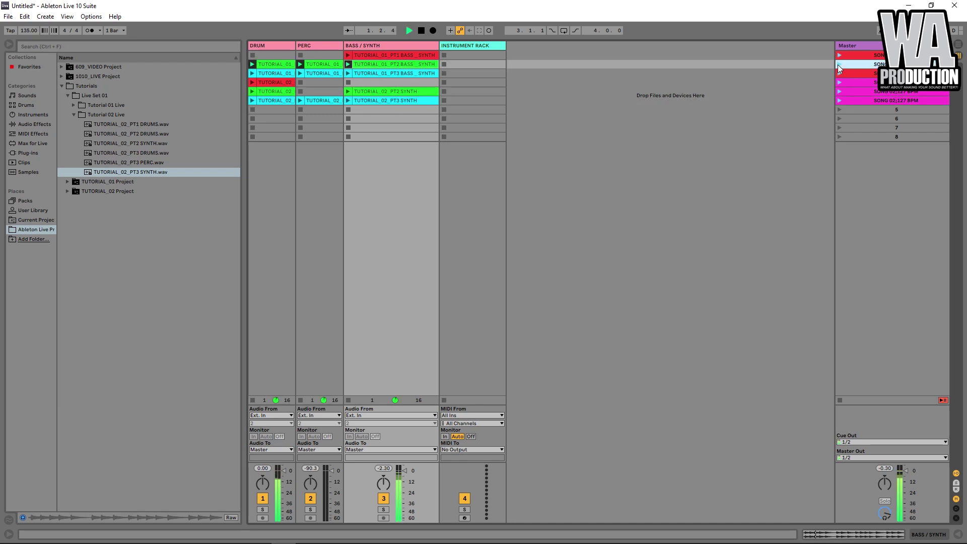
pyautogui.click(841, 90)
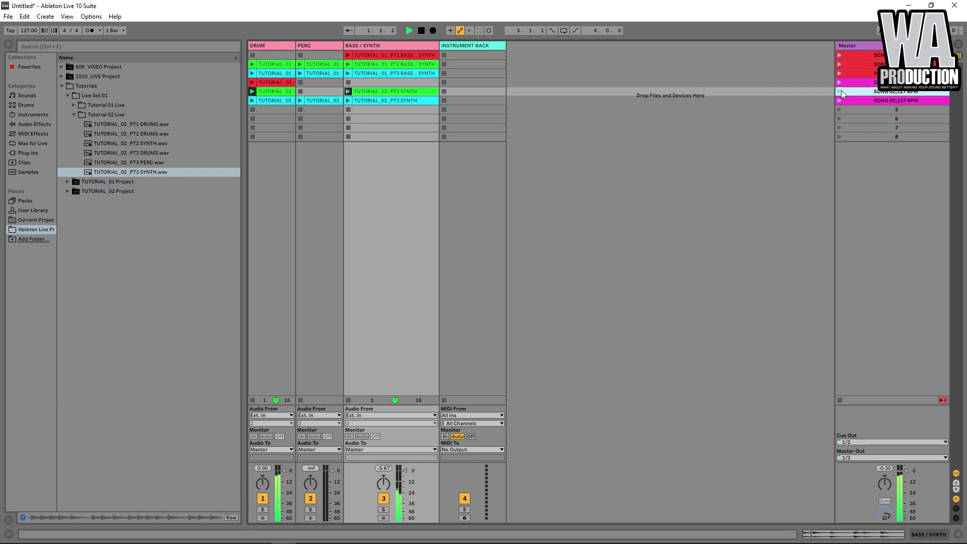
pyautogui.click(840, 64)
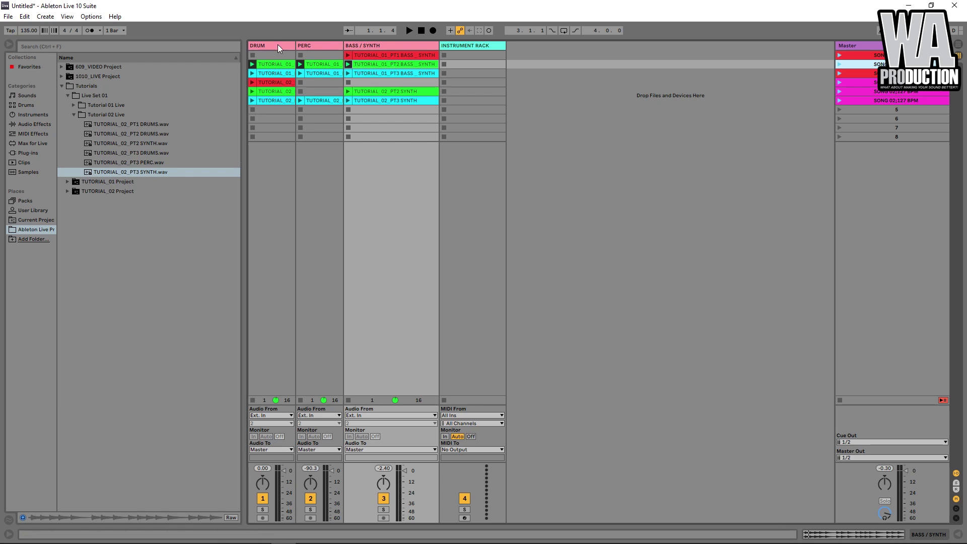
# Step: Hide the browser and move the rows 4–6 clips down one slot
pyautogui.click(9, 44)
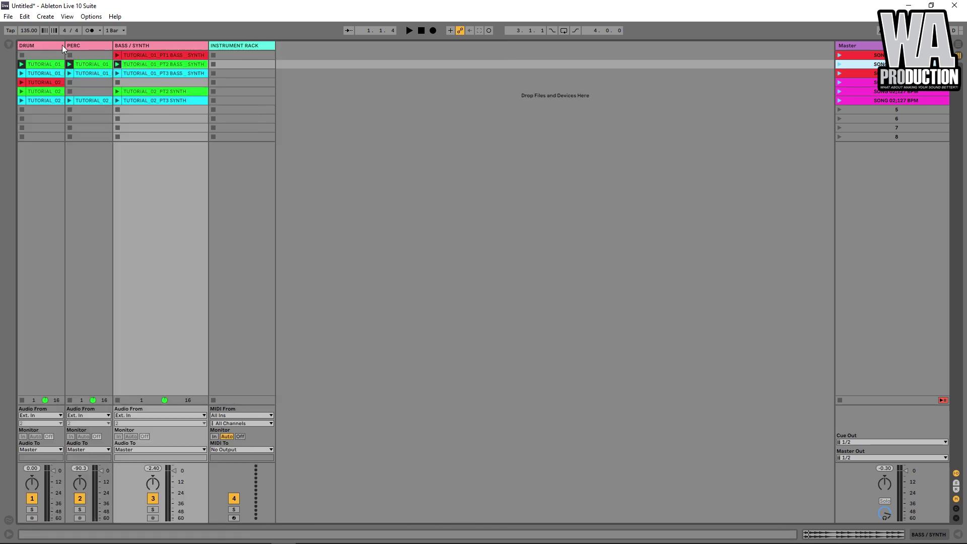
pyautogui.click(165, 46)
pyautogui.click(83, 42)
pyautogui.click(39, 44)
pyautogui.click(60, 84)
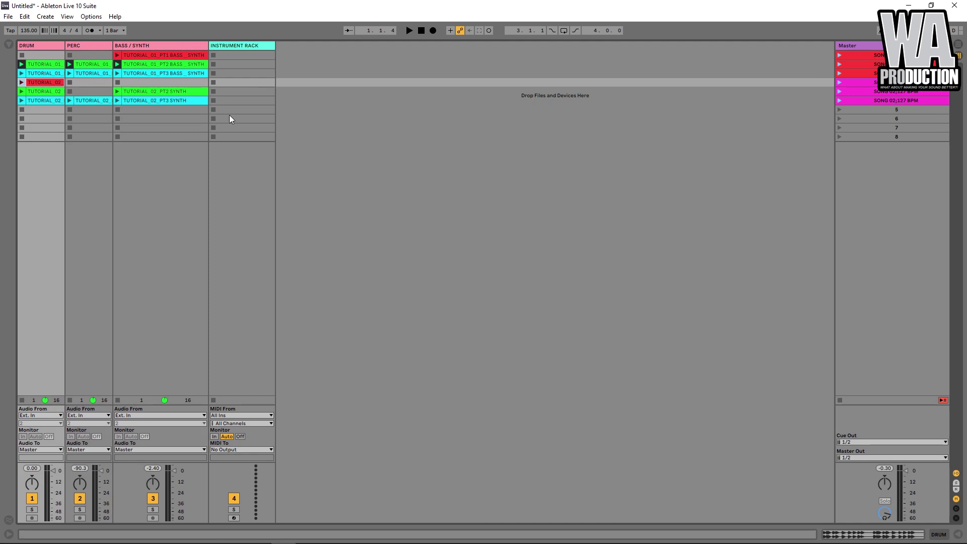
pyautogui.keyDown('shift'); pyautogui.click(178, 102); pyautogui.keyUp('shift')
pyautogui.moveTo(166, 89); pyautogui.dragTo(168, 102)
# Step: Copy the TUTORIAL_02 drum clip and PT1 BASS _ SYNTH clip into row 4
pyautogui.click(95, 83)
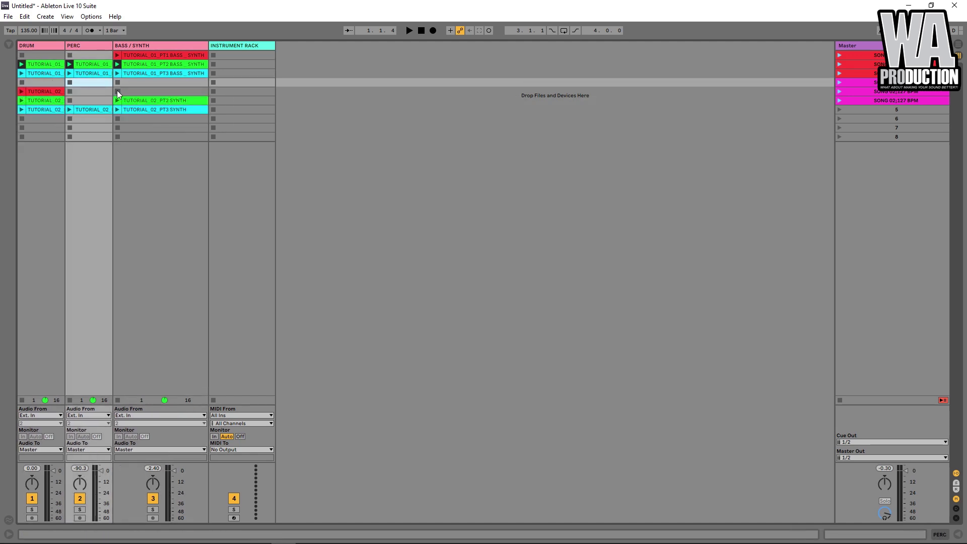
pyautogui.click(47, 90)
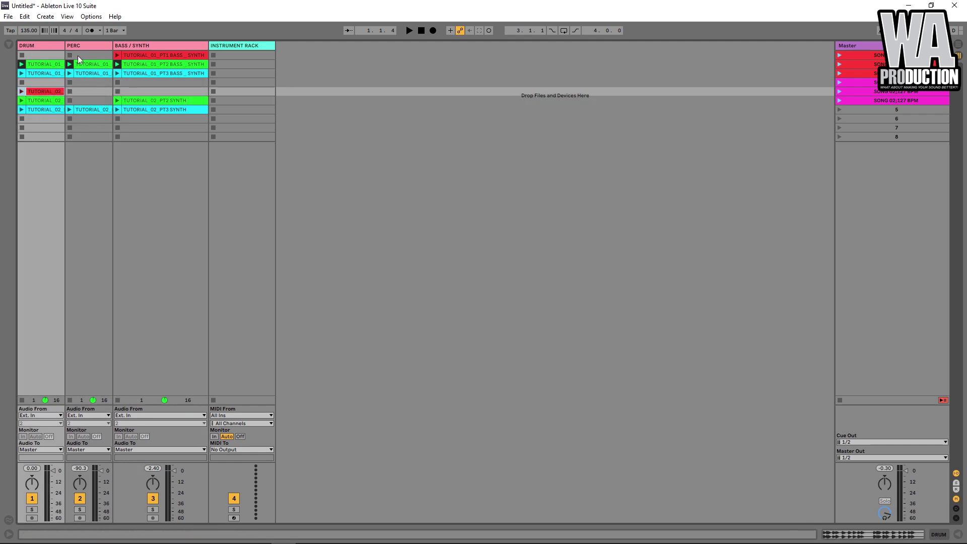
pyautogui.click(102, 94)
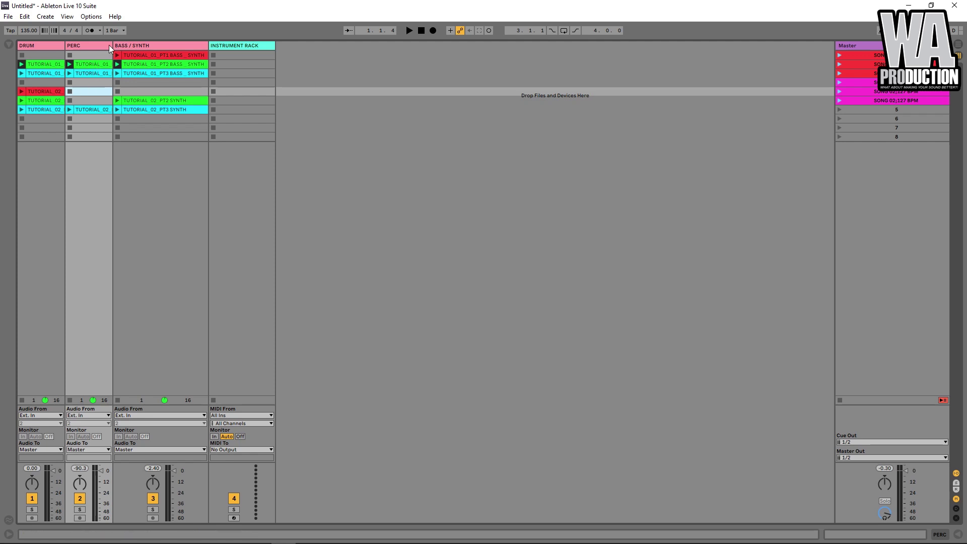
pyautogui.click(142, 90)
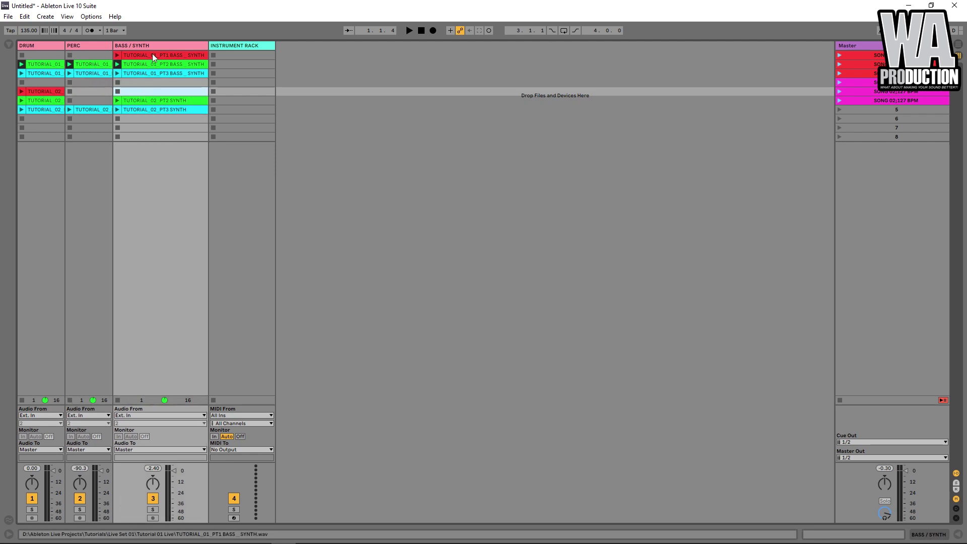
pyautogui.moveTo(146, 54); pyautogui.dragTo(147, 94)
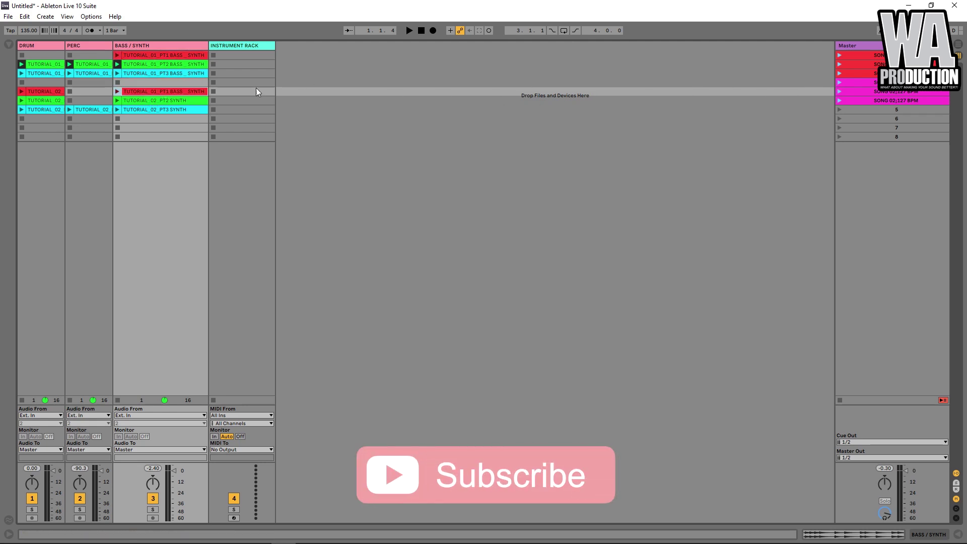
pyautogui.moveTo(47, 88); pyautogui.dragTo(46, 80)
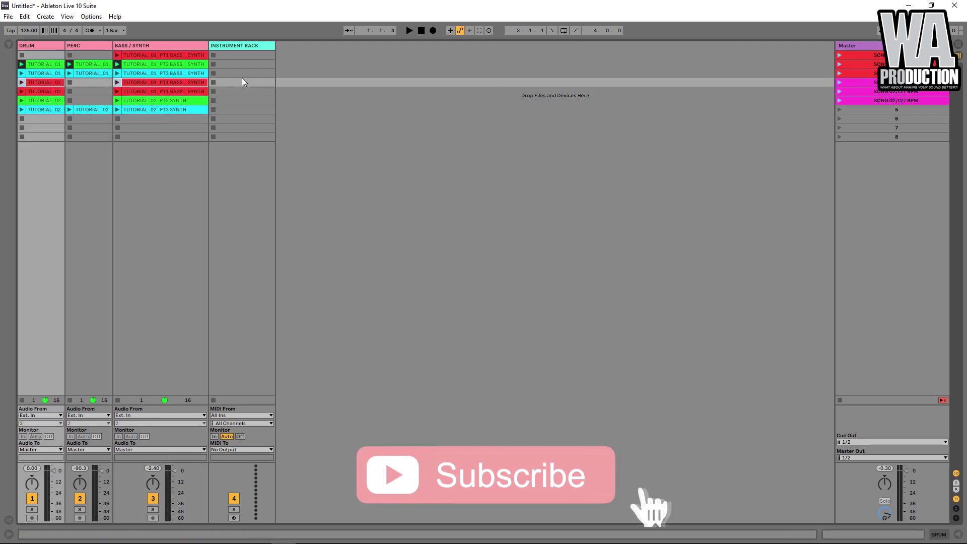
# Step: Delete the leftover bass clip from row 5
pyautogui.click(272, 95)
pyautogui.click(167, 91)
pyautogui.press('F11')
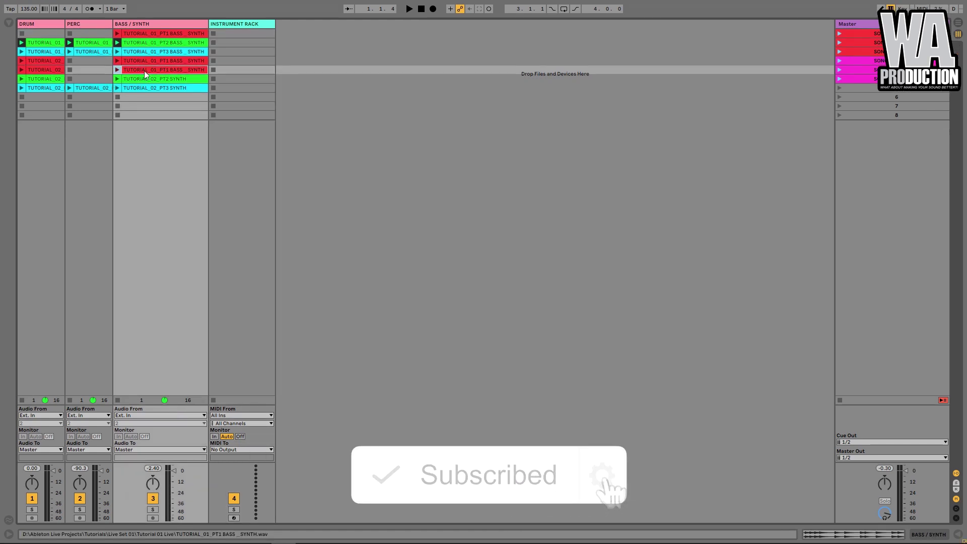
pyautogui.press('Delete')
pyautogui.press('F11')
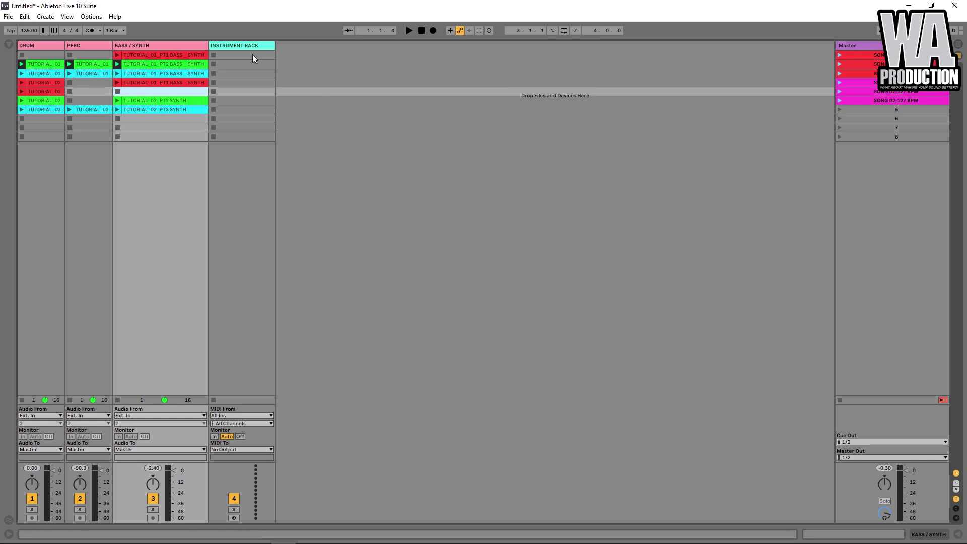
# Step: Launch scene 3, the mashup scene, scene 5, then the SONG 02;127 BPM scene
pyautogui.click(841, 74)
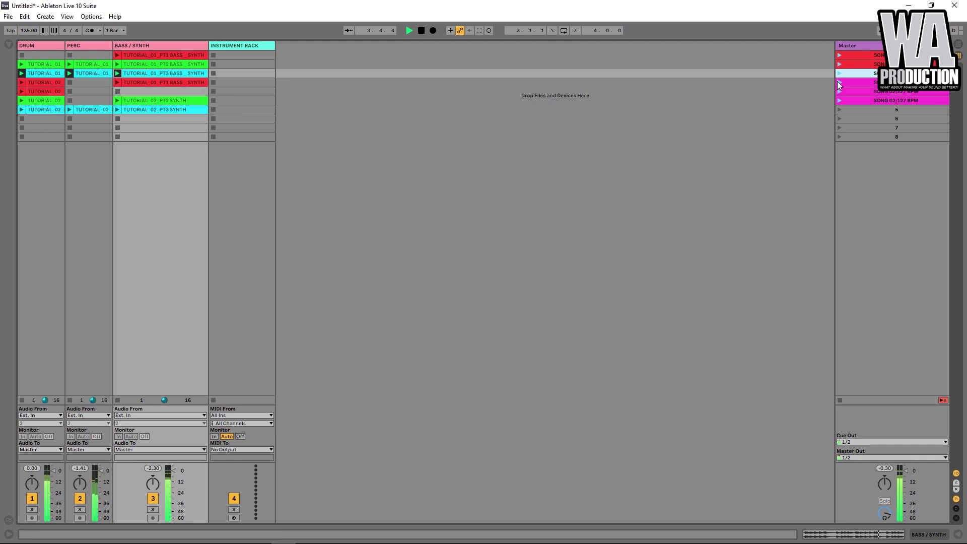
pyautogui.click(838, 82)
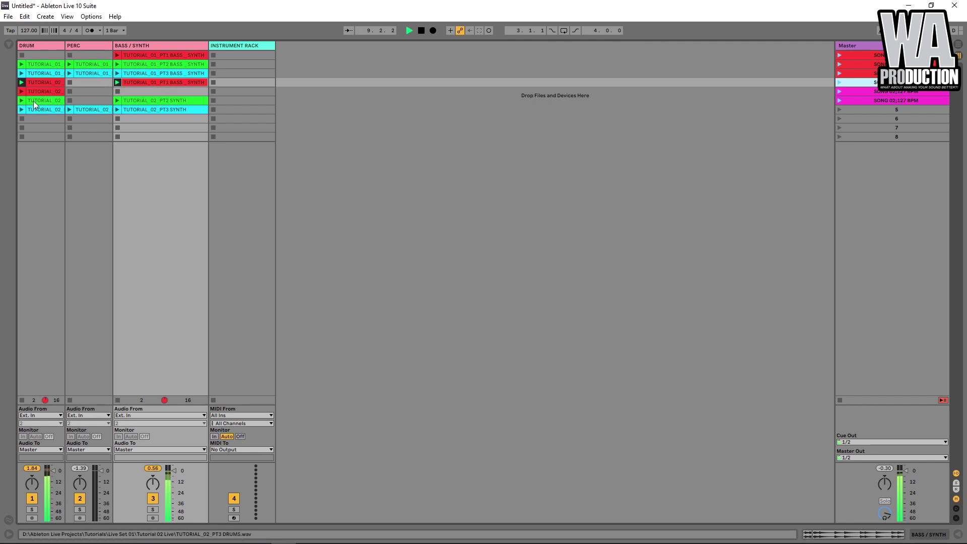
pyautogui.click(839, 92)
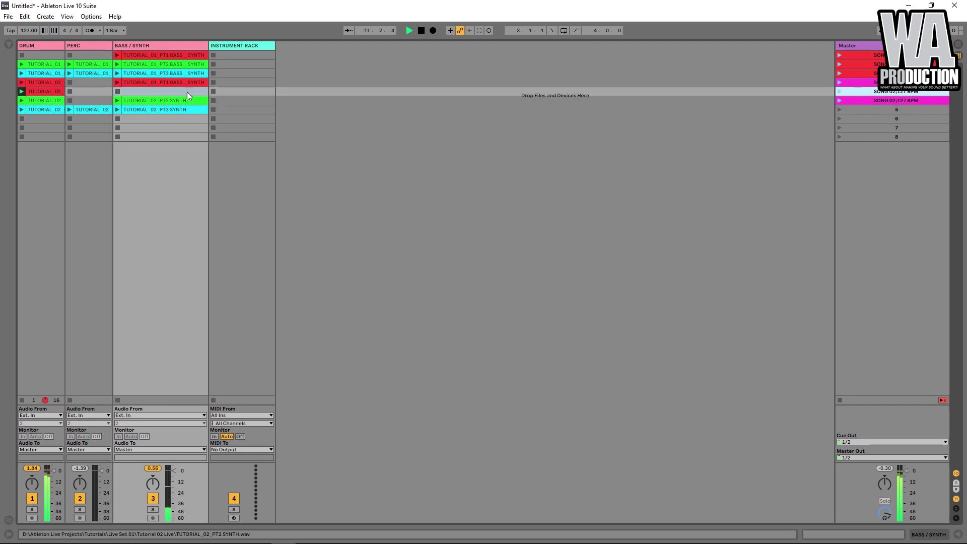
pyautogui.click(839, 100)
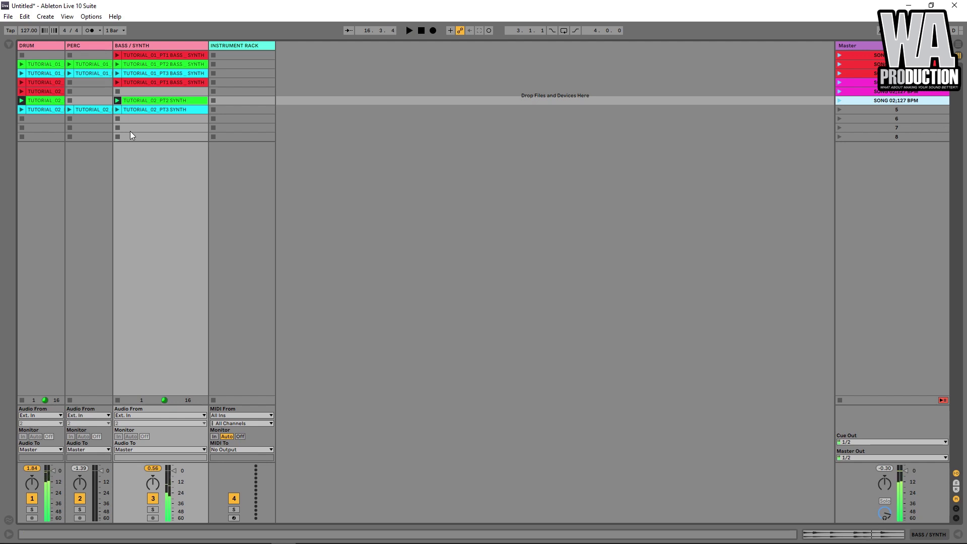
# Step: Stop the transport after the green TUTORIAL_02 drum and PT2 SYNTH scene has played
pyautogui.press('space')
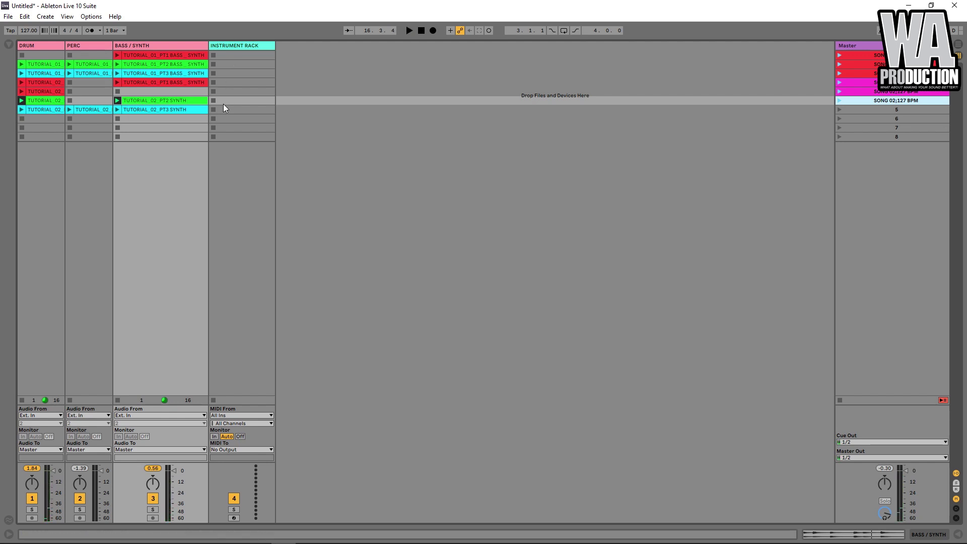